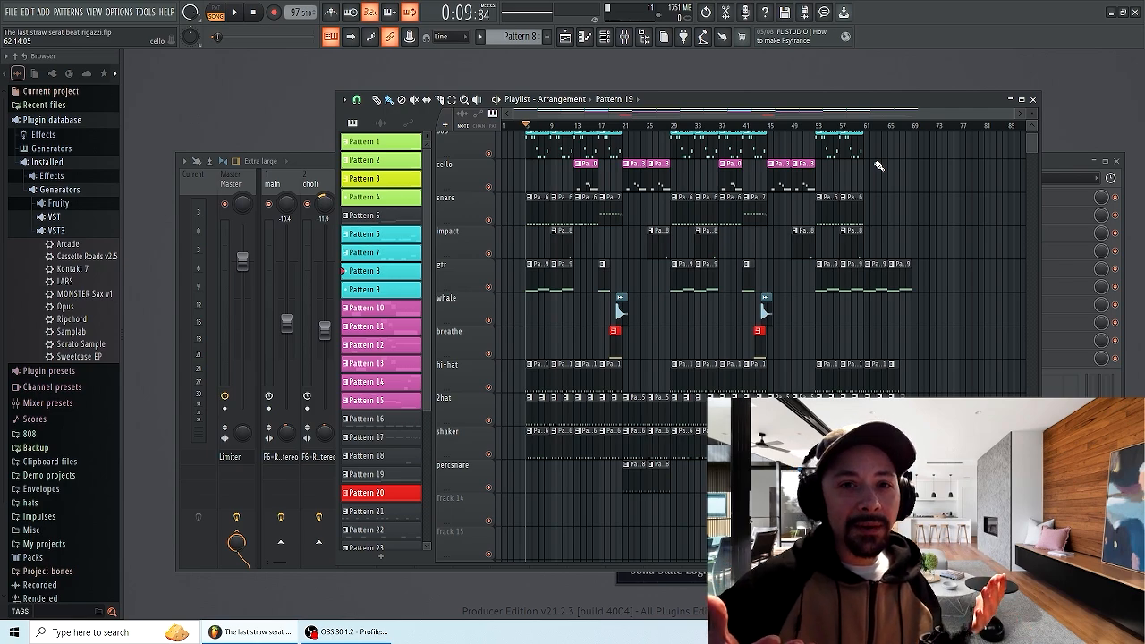
Open the mixer on the 808 insert track and play back the arrangement in the playlist to listen
key(F9)
click(348, 234)
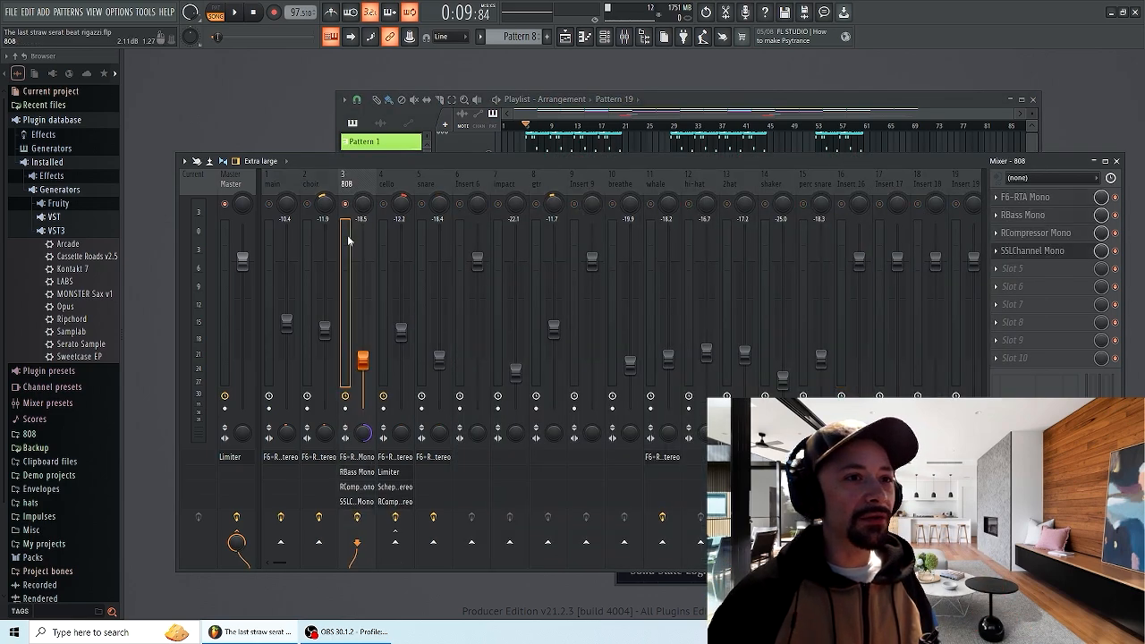
click(662, 104)
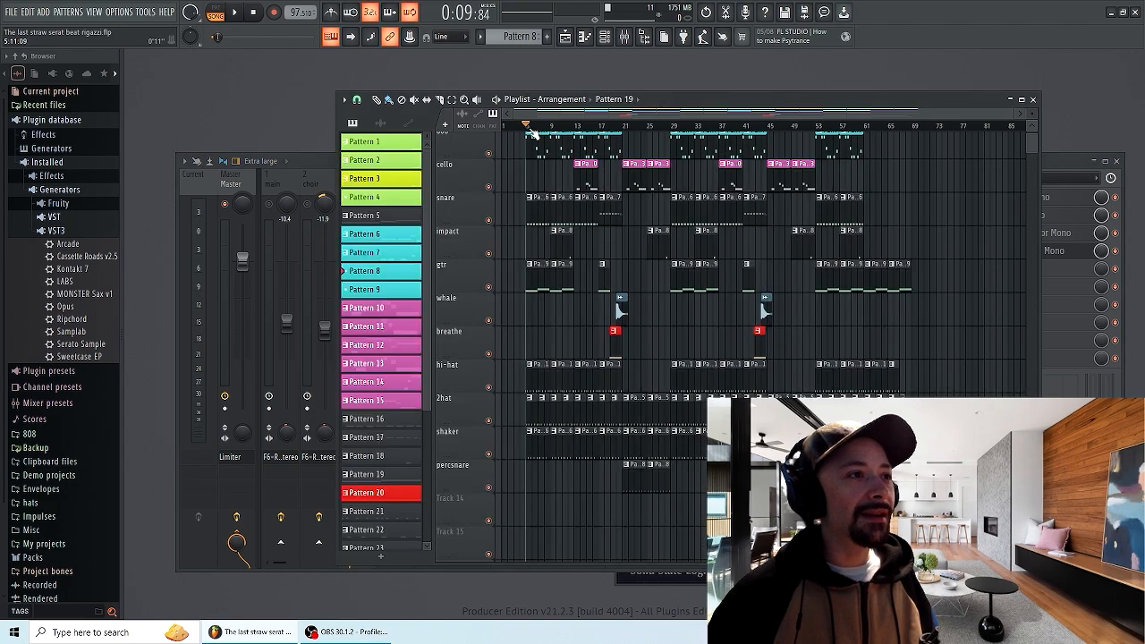
scroll(1029, 144, up, 1)
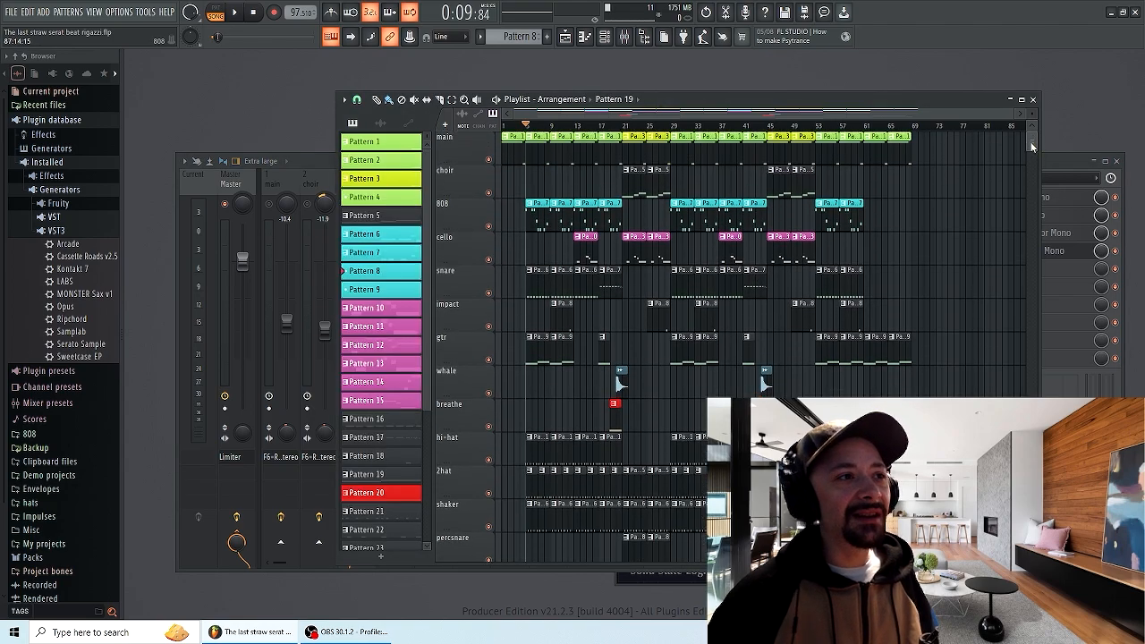
scroll(1030, 141, up, 1)
key(space)
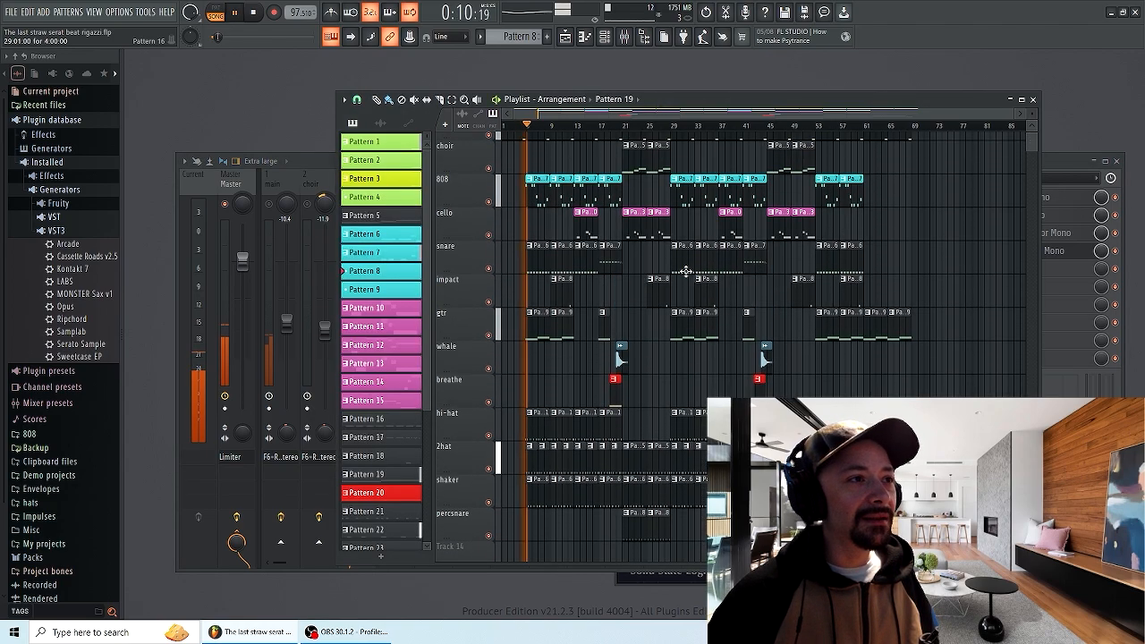
key(space)
Open the RBass Mono and F6-RTA Mono plugin windows from the 808 insert's effect chain
click(625, 41)
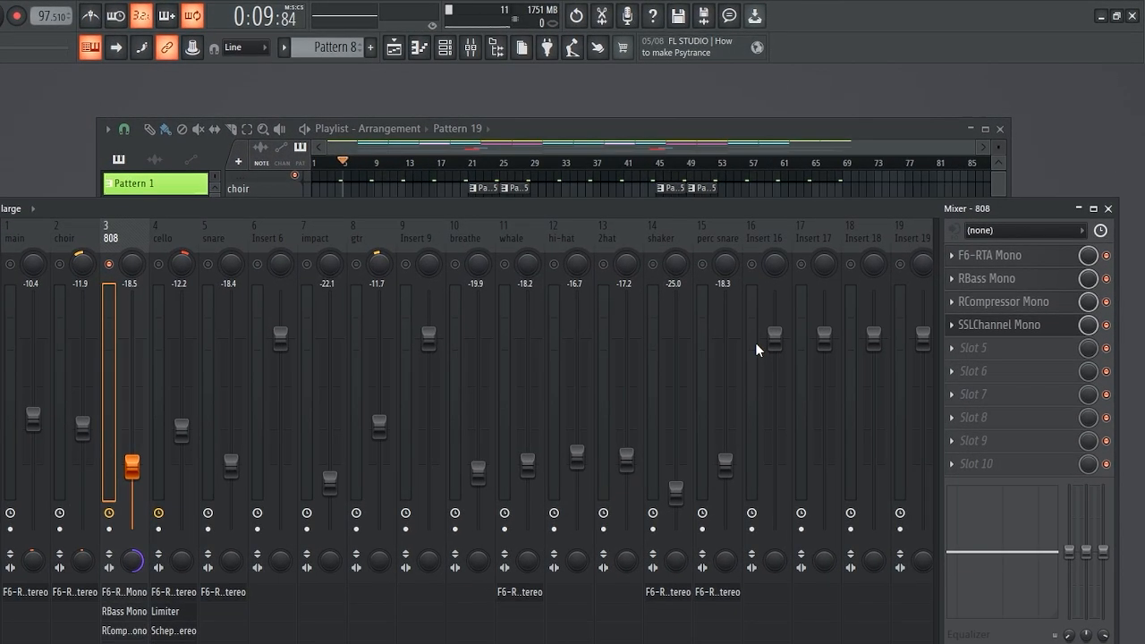
drag(707, 211, 300, 224)
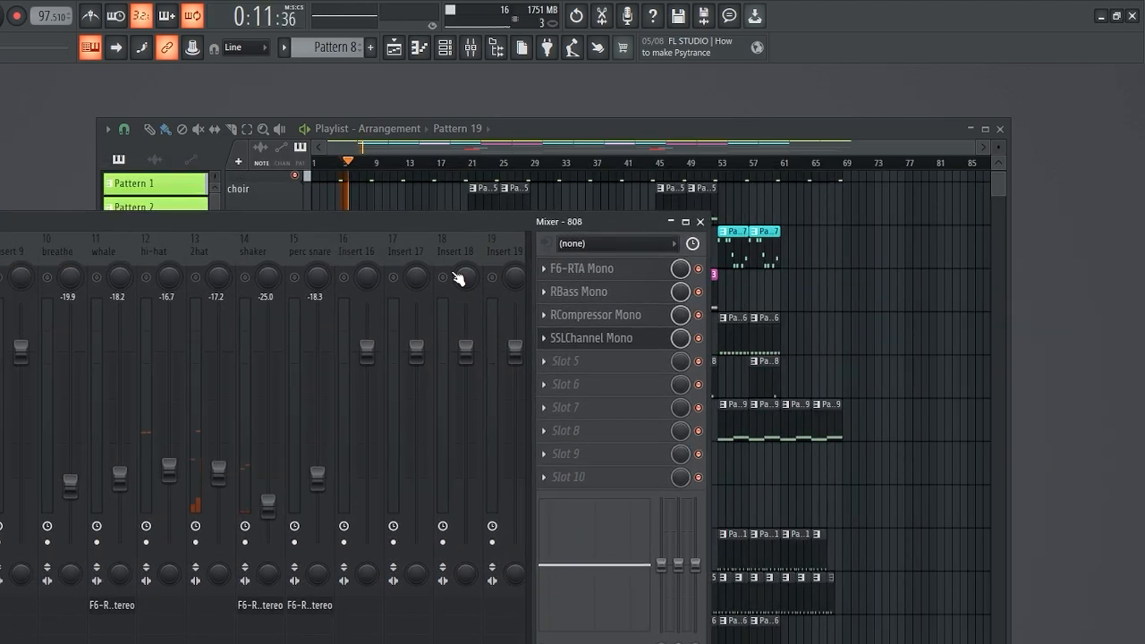
click(560, 296)
drag(571, 344, 360, 160)
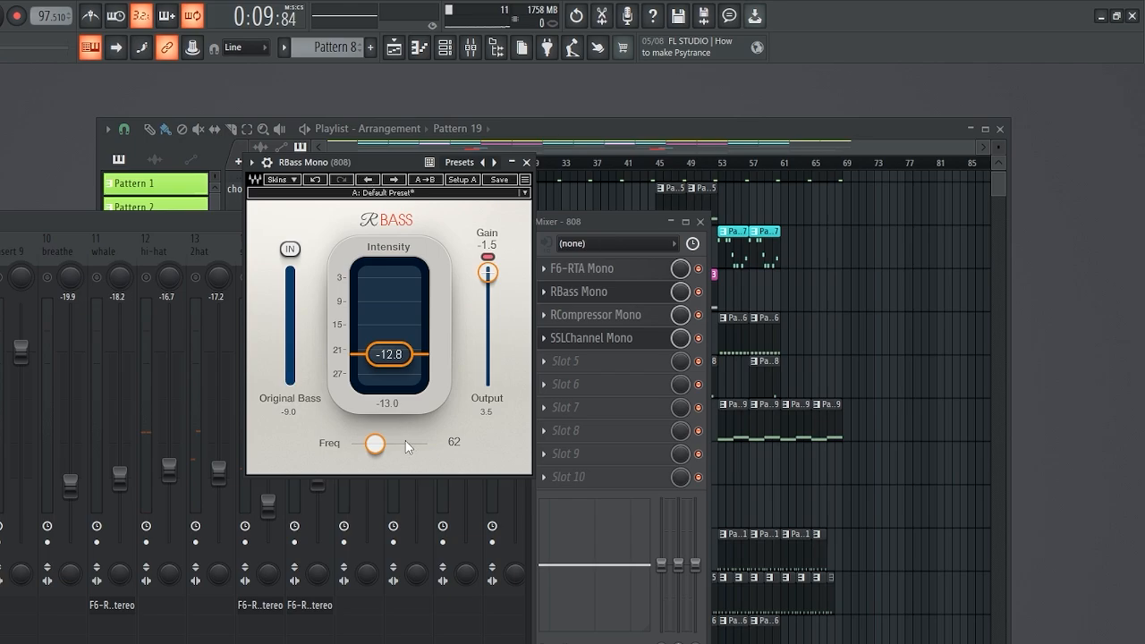
click(580, 275)
drag(460, 262, 394, 241)
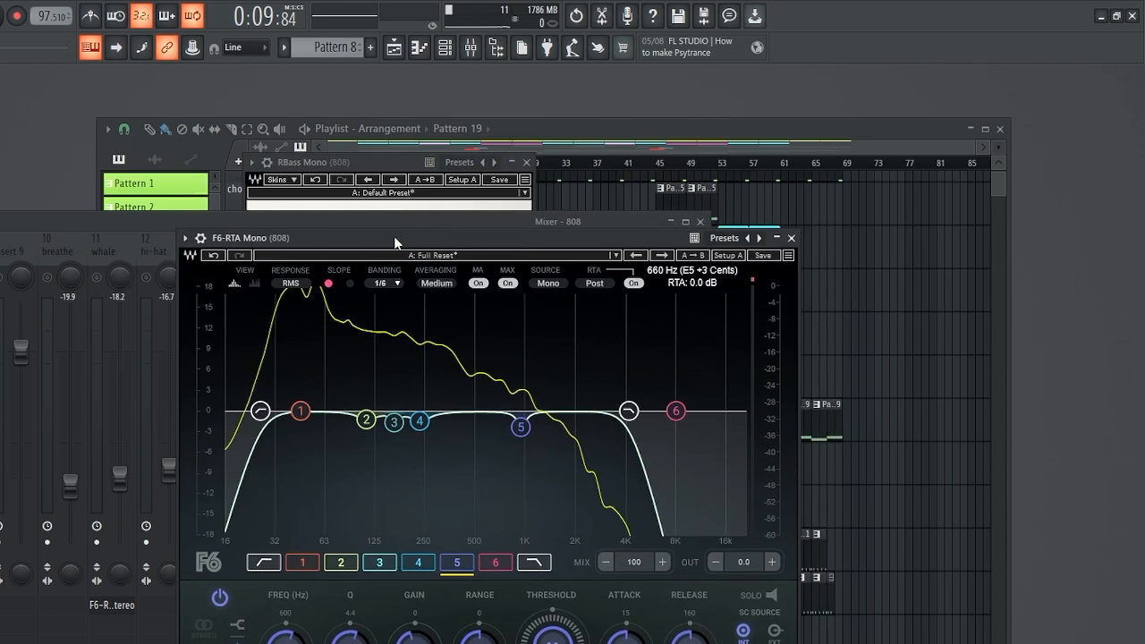
Play the song while watching the 808's frequency spectrum in the F6-RTA analyzer
key(space)
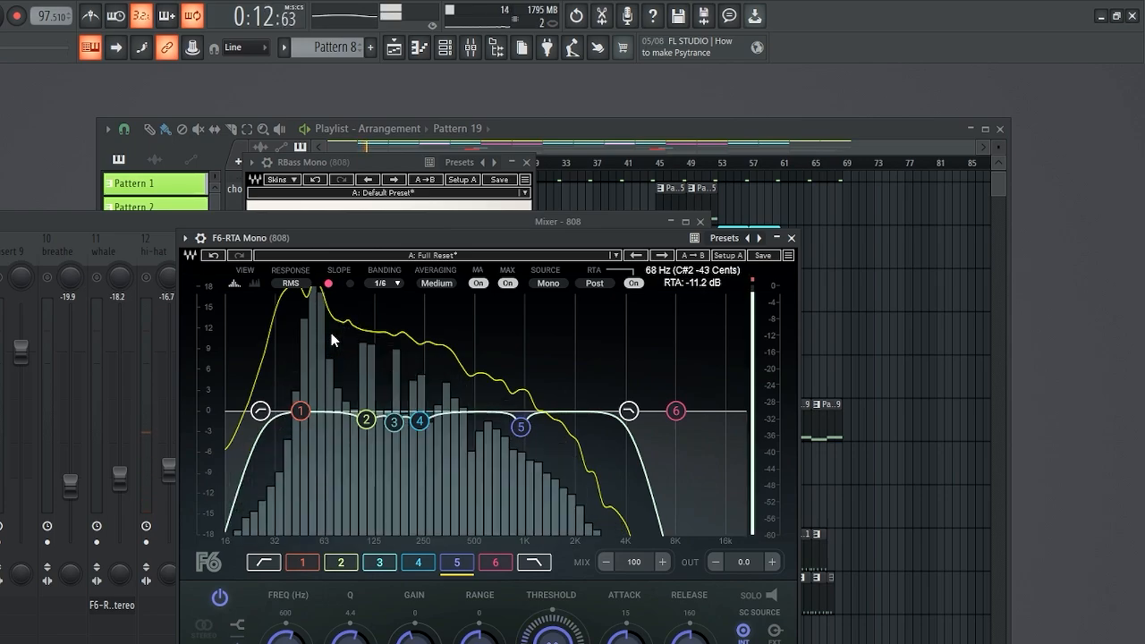
key(space)
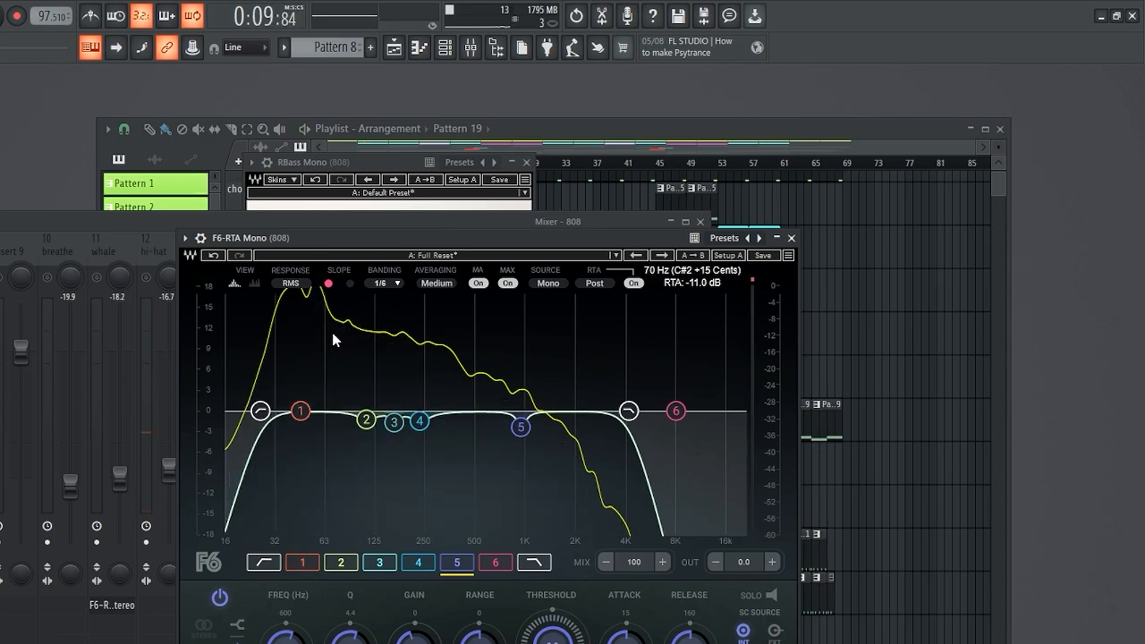
key(space)
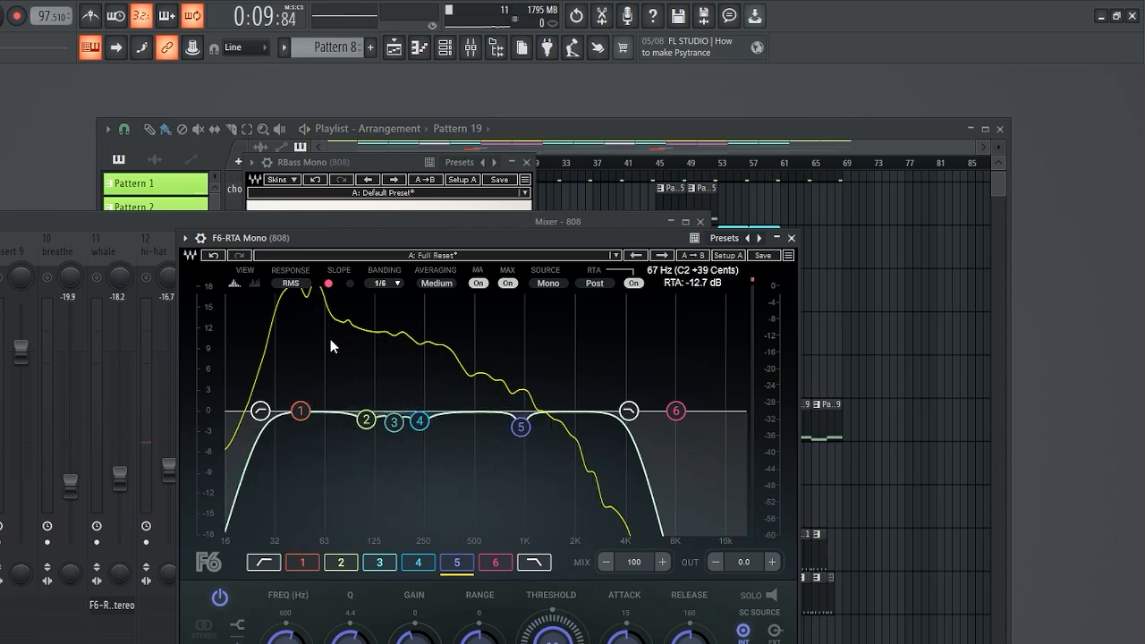
drag(401, 231, 388, 209)
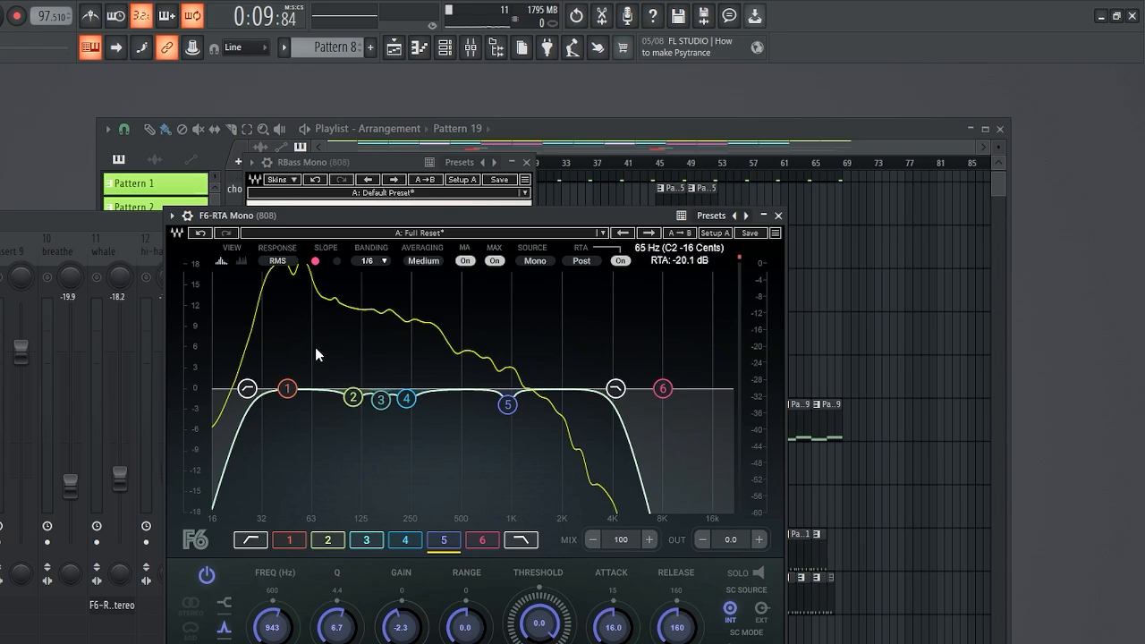
key(space)
key(space)
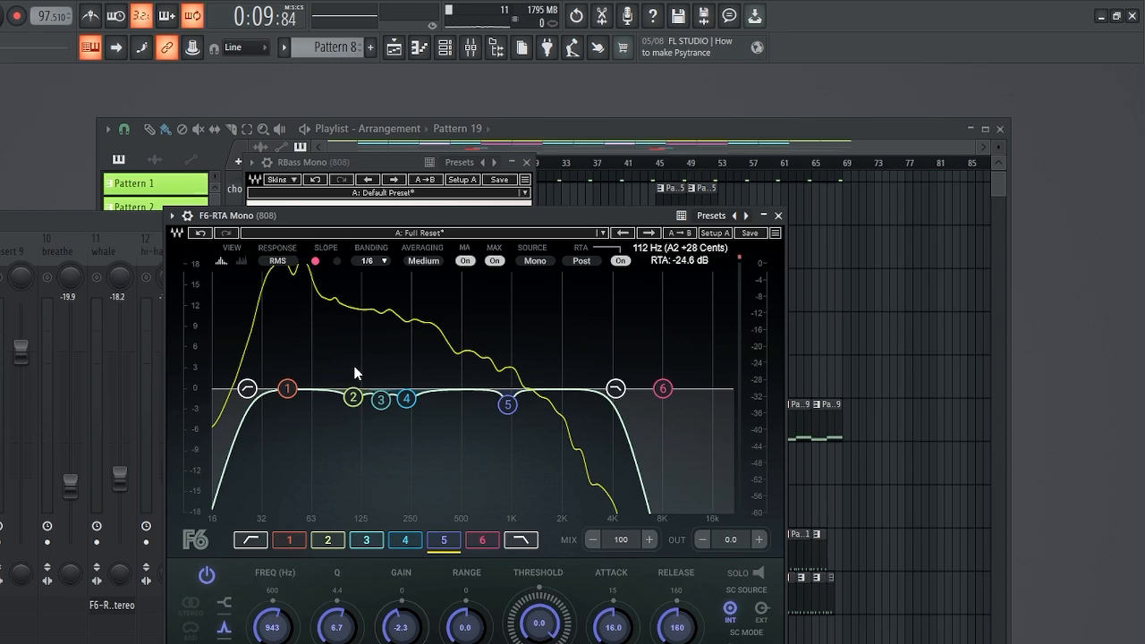
drag(337, 214, 334, 227)
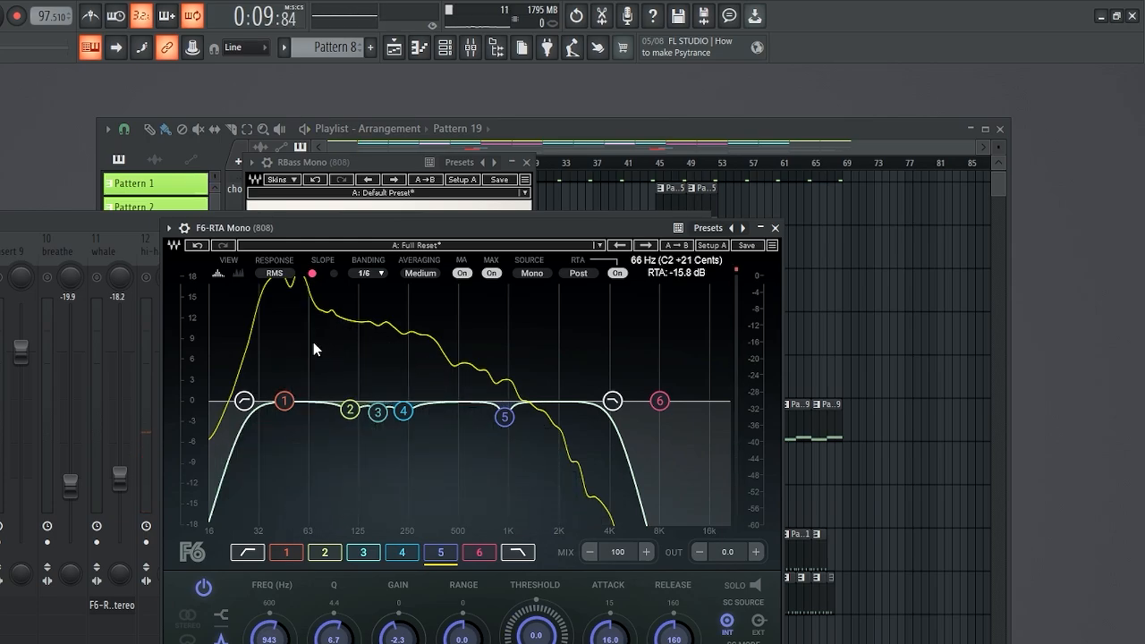
key(space)
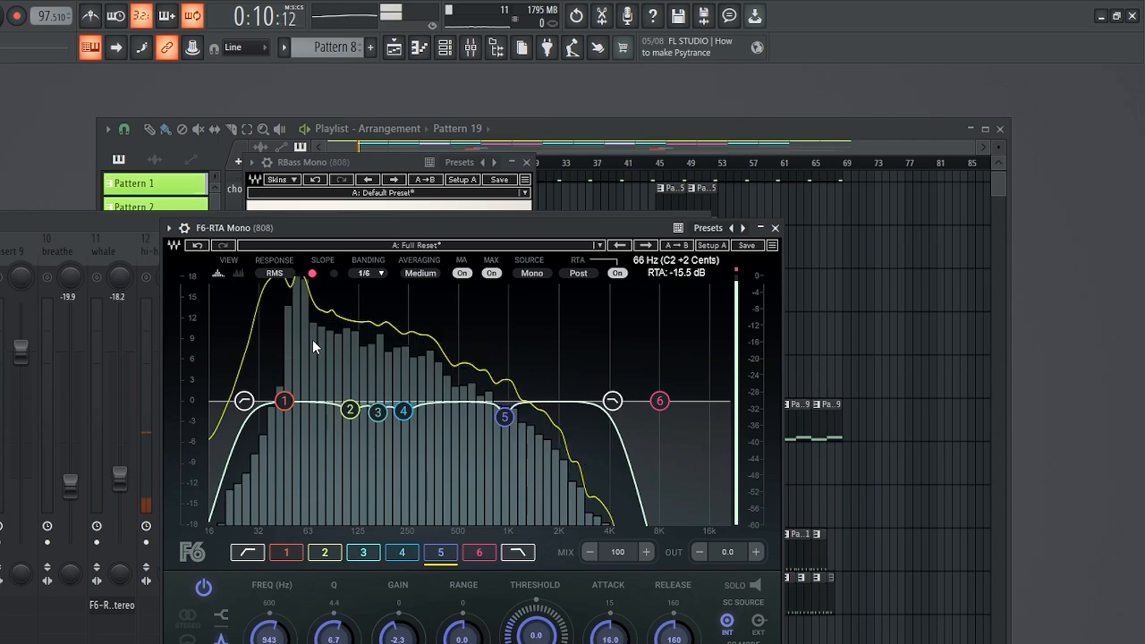
key(space)
key(space)
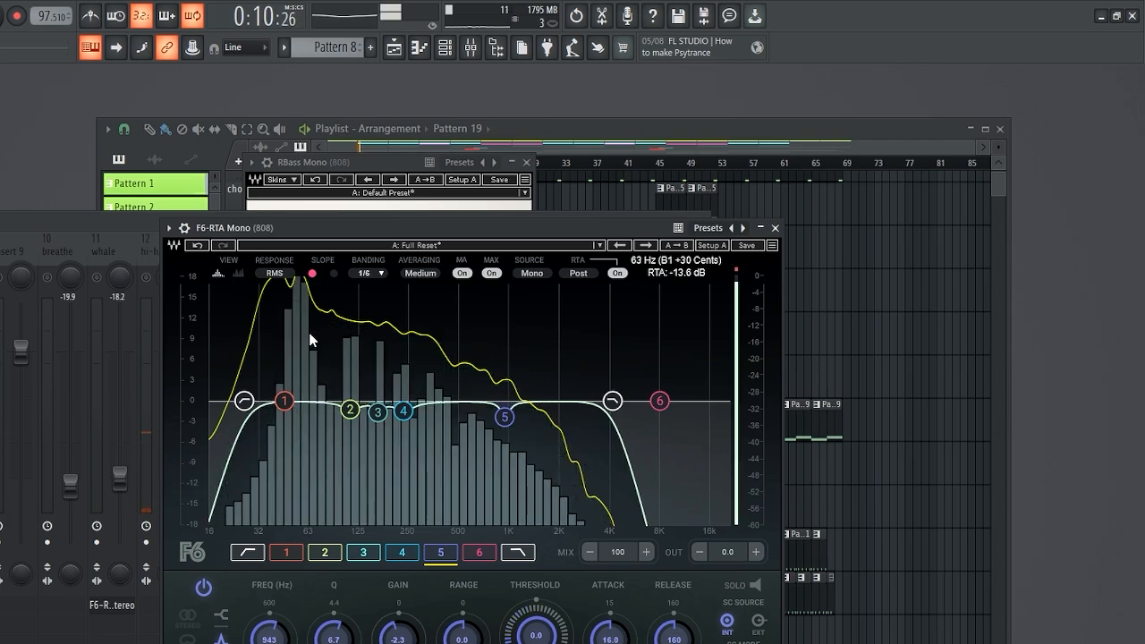
key(space)
Try raising the RBass intensity to about 2.9, audition it, and undo the change
key(space)
key(space)
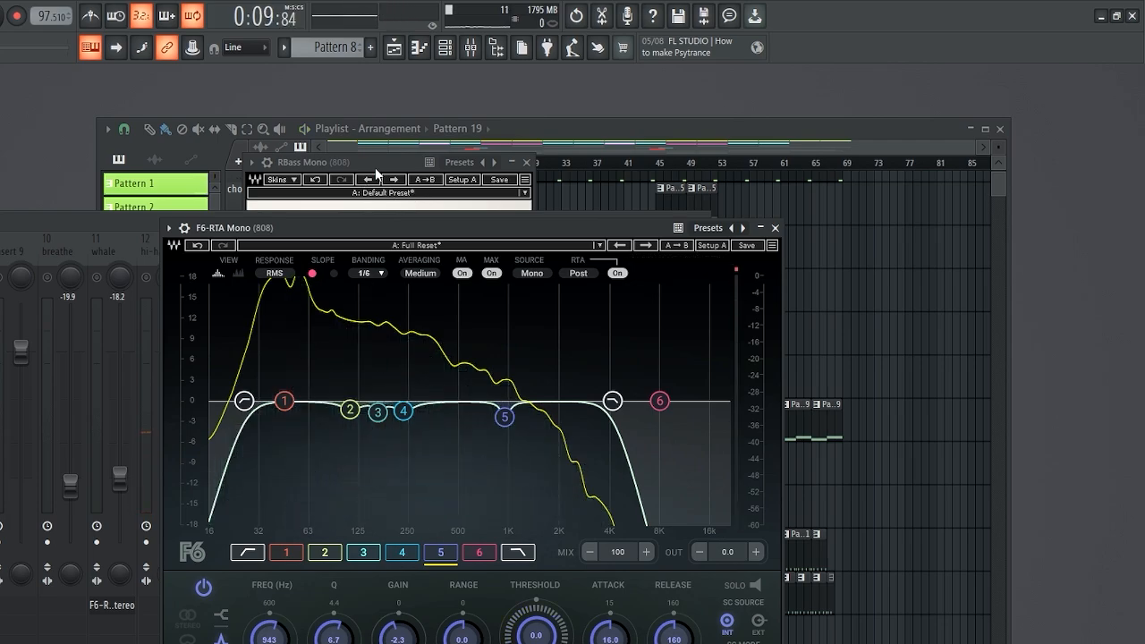
drag(362, 166, 329, 211)
drag(363, 405, 355, 363)
key(space)
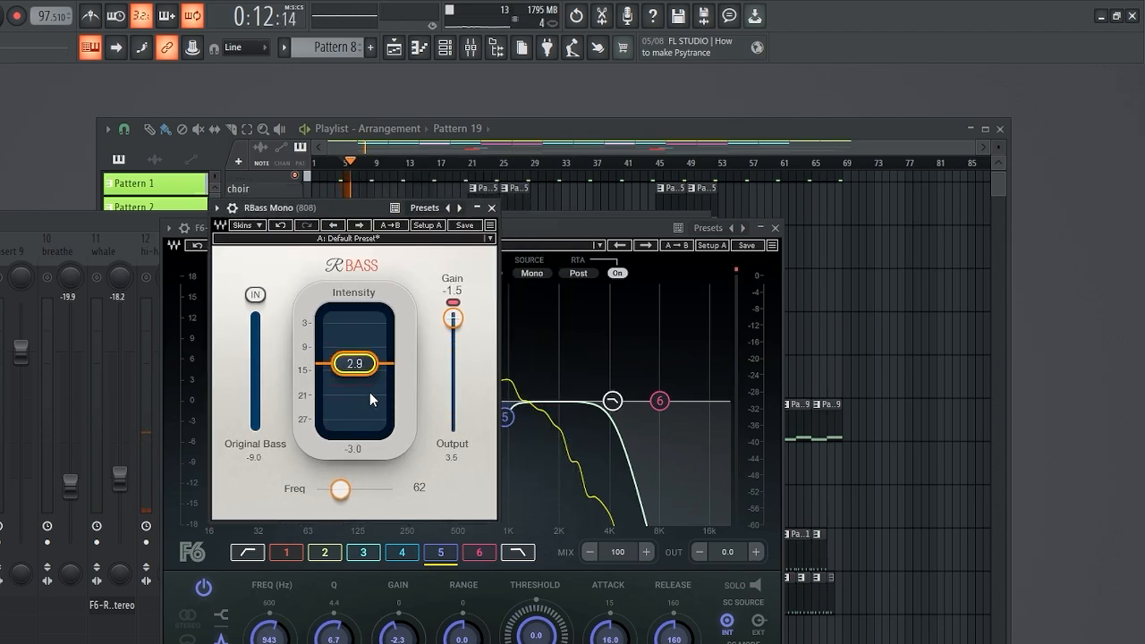
key(space)
click(280, 227)
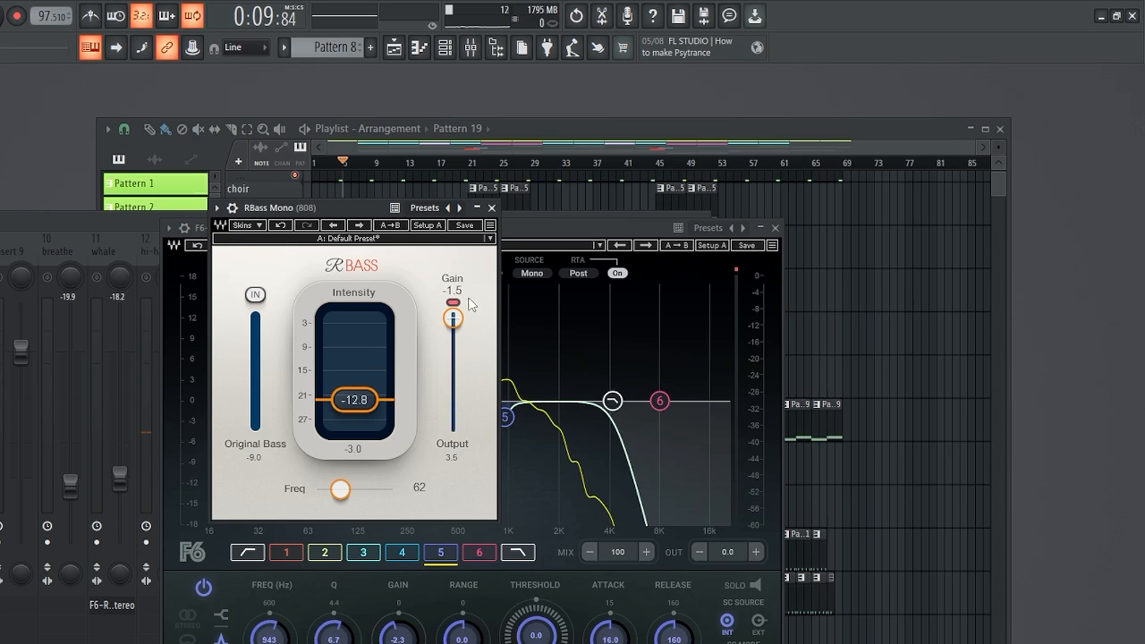
Try setting the RBass gain to 0.0, audition it, and undo the change
drag(453, 318, 453, 311)
key(space)
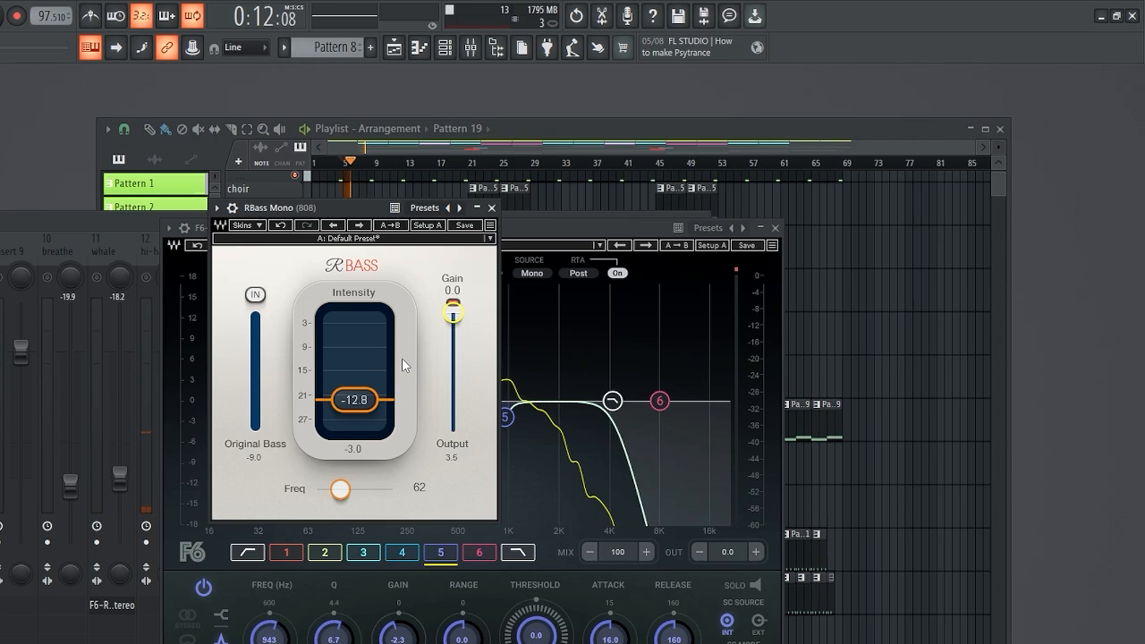
key(space)
click(280, 225)
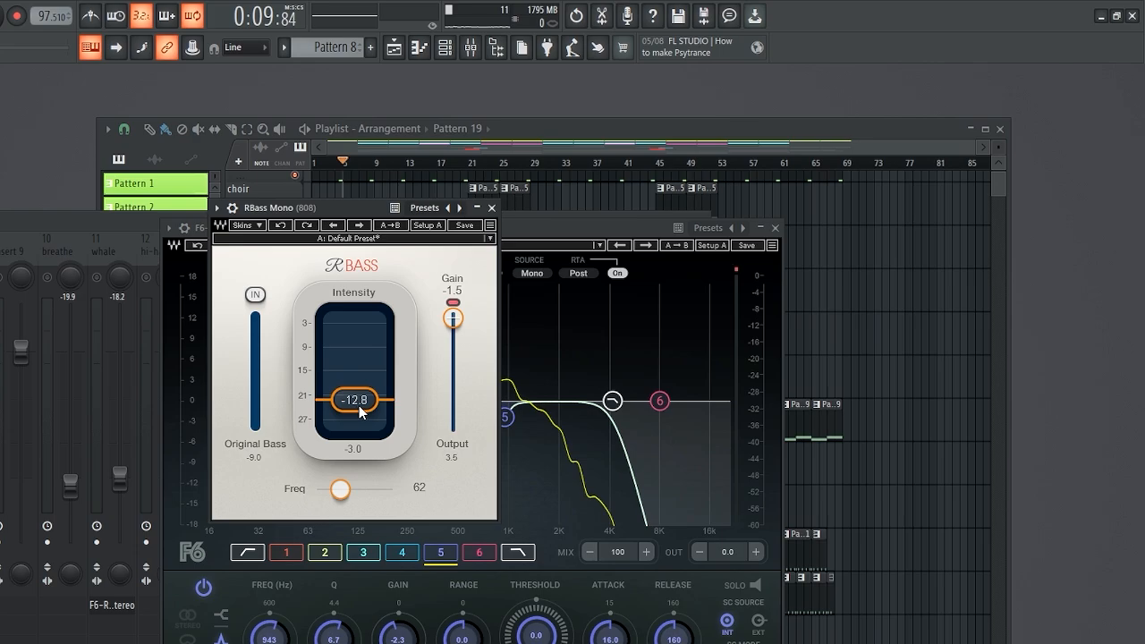
Audition the 808 through the analyzer, then close the RBass and F6-RTA plugin windows
key(space)
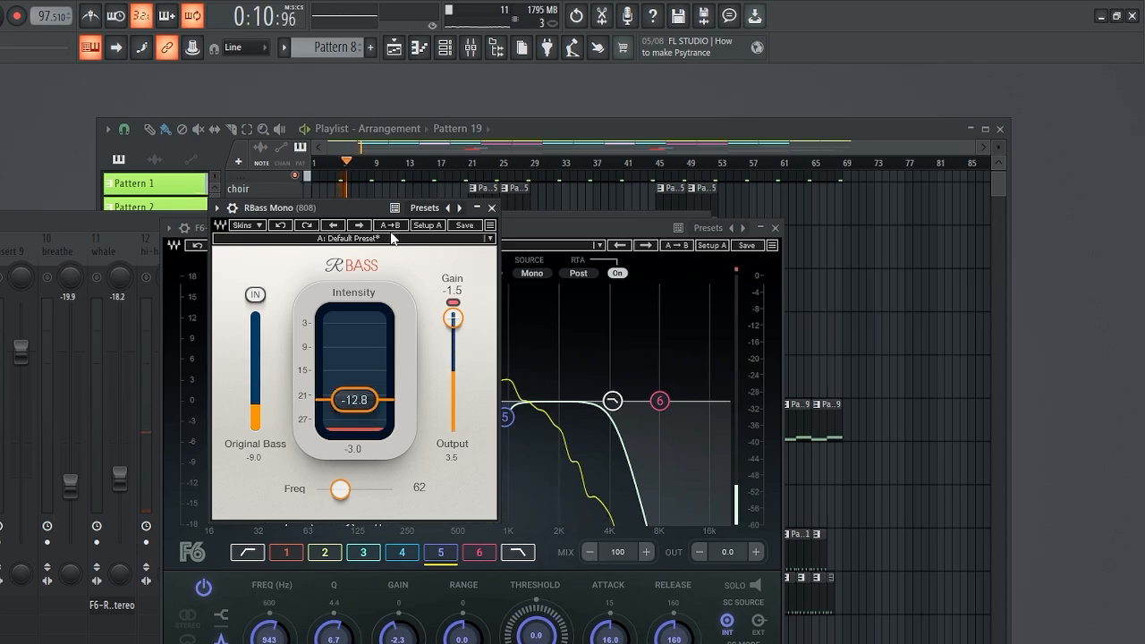
click(491, 207)
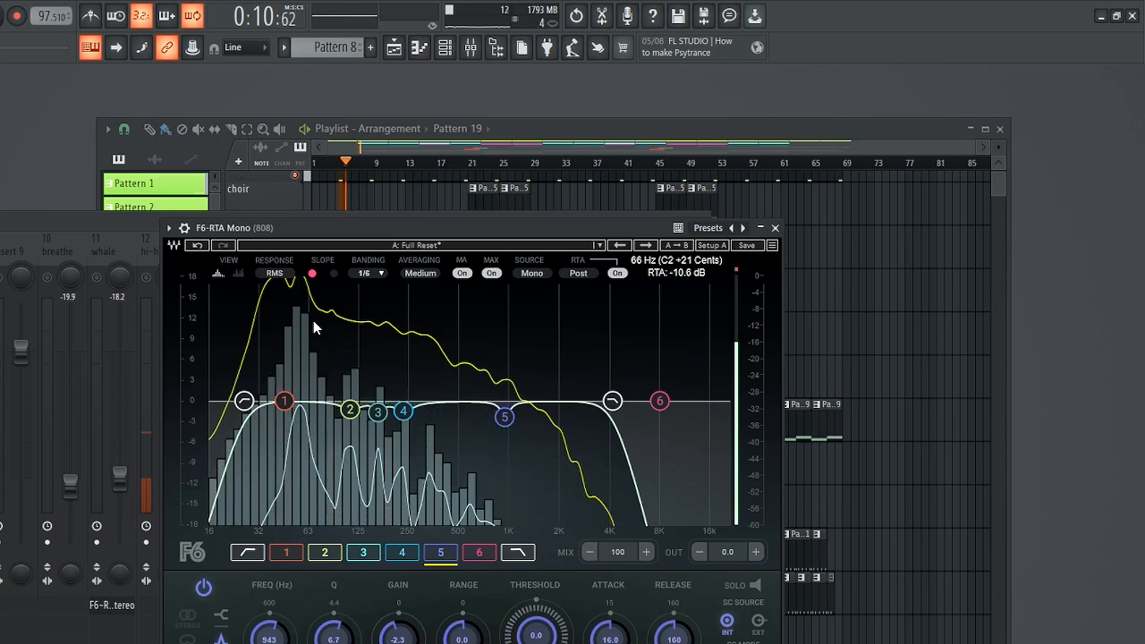
key(space)
key(space)
key(space)
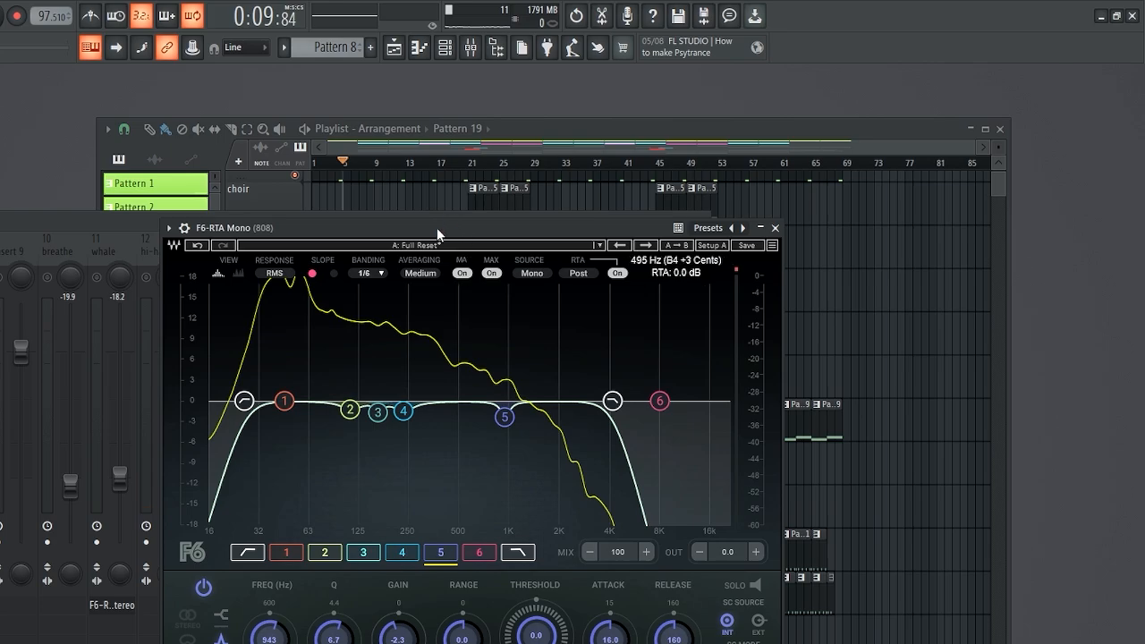
drag(437, 227, 456, 228)
click(794, 228)
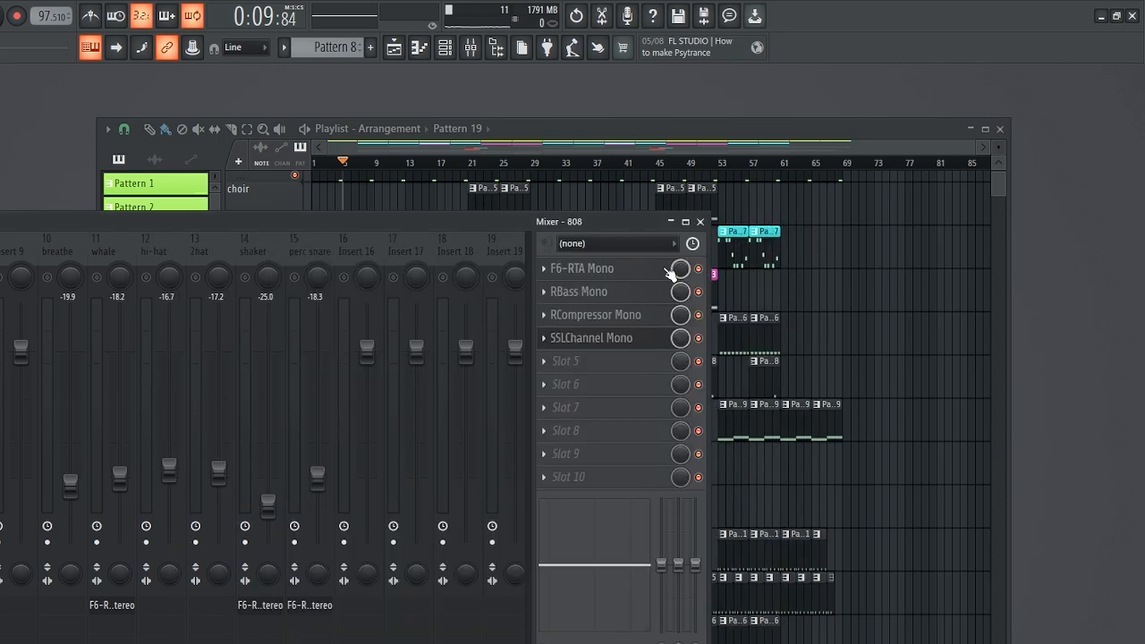
Open the RCompressor Mono plugin on the 808 insert to inspect its settings, then close it
drag(483, 222, 512, 221)
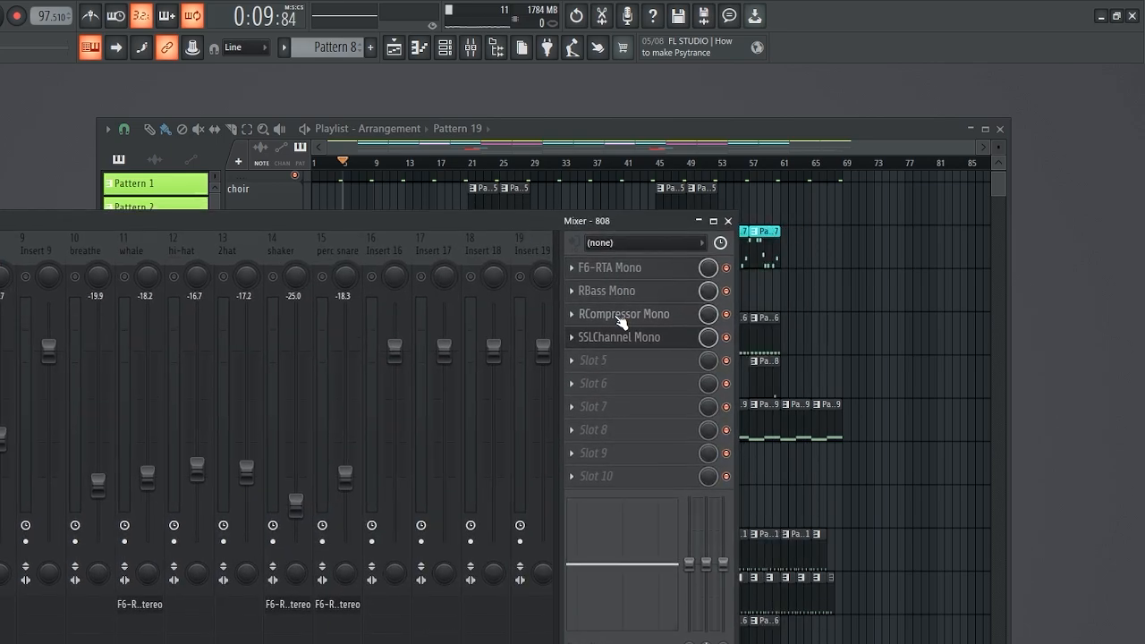
click(619, 314)
drag(555, 319, 472, 319)
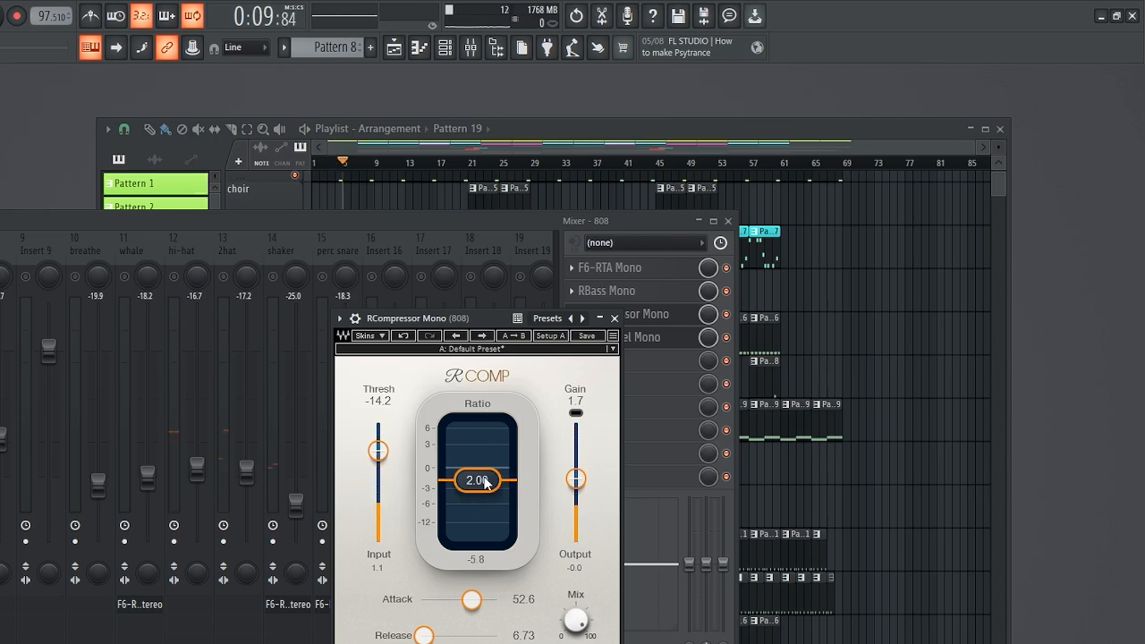
drag(437, 319, 439, 323)
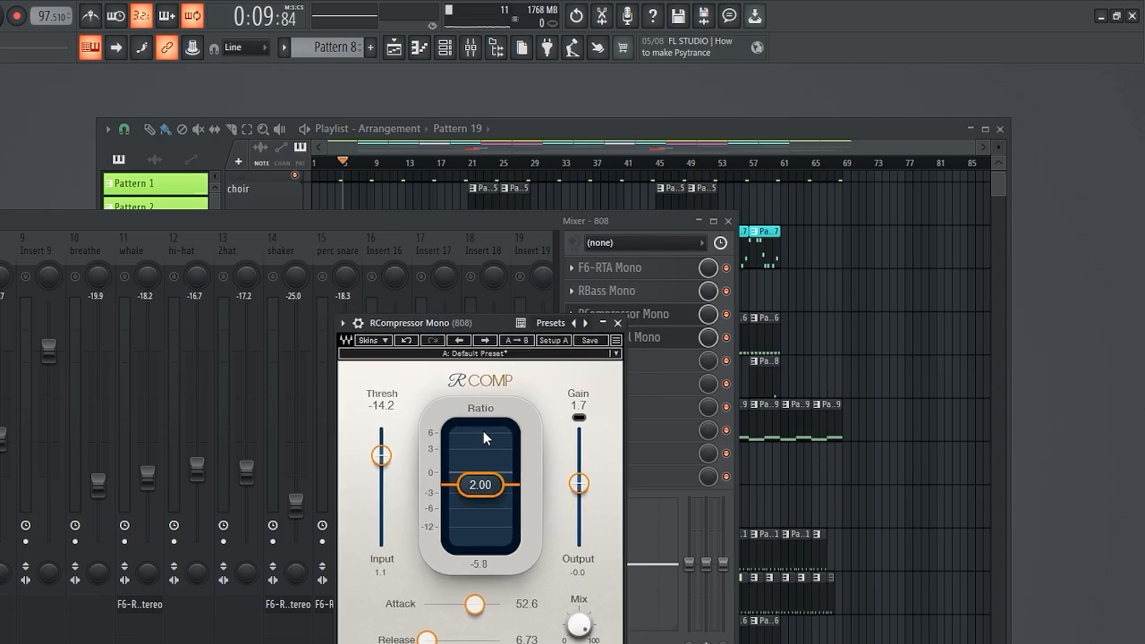
drag(474, 324, 432, 324)
click(576, 322)
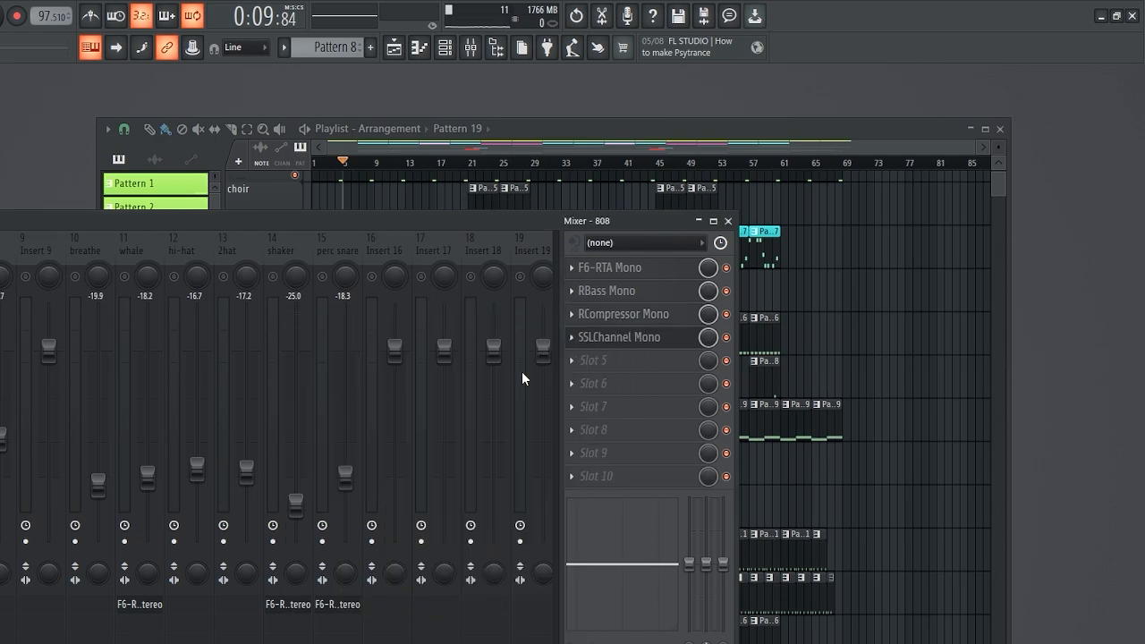
Open the SSLChannel Mono plugin on the 808 insert and inspect its filter, EQ and dynamics settings
click(600, 338)
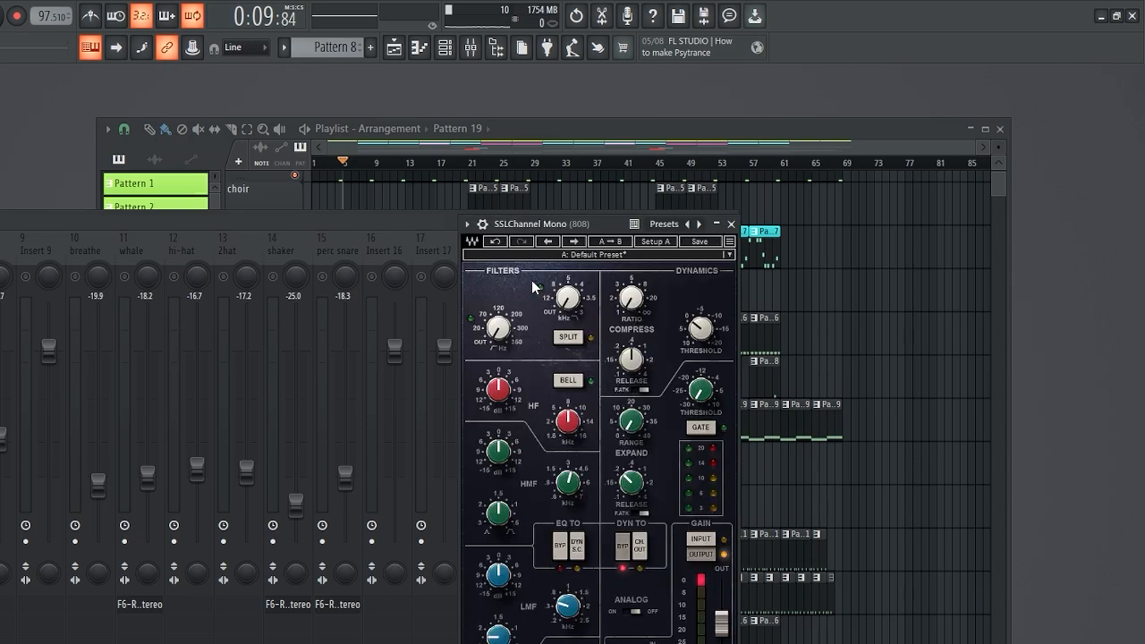
drag(573, 226, 397, 244)
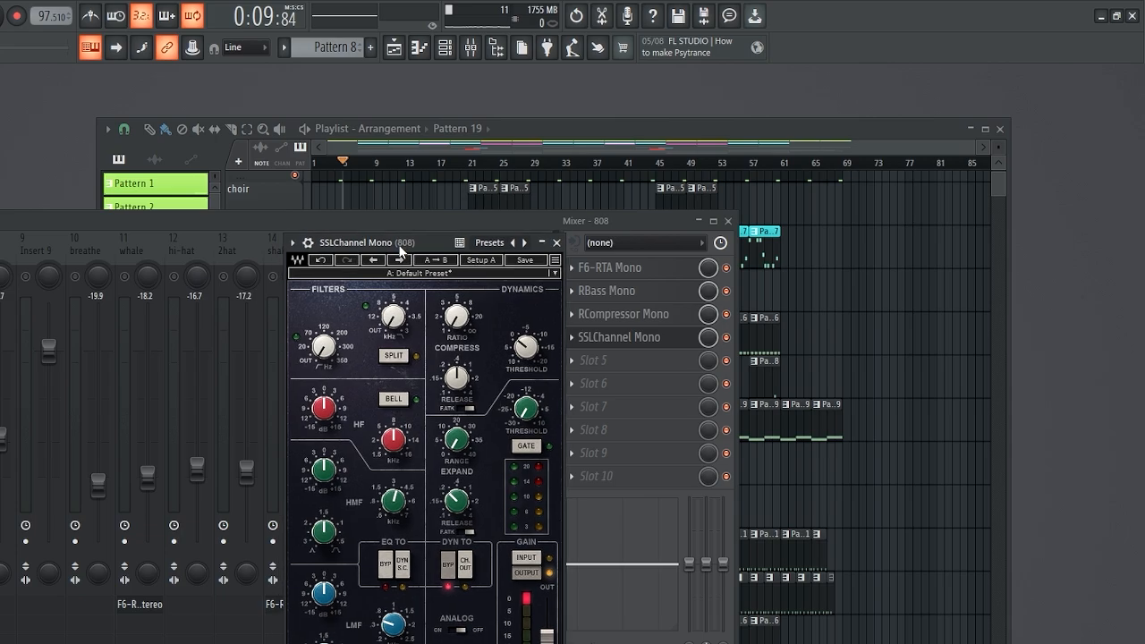
drag(423, 248, 359, 235)
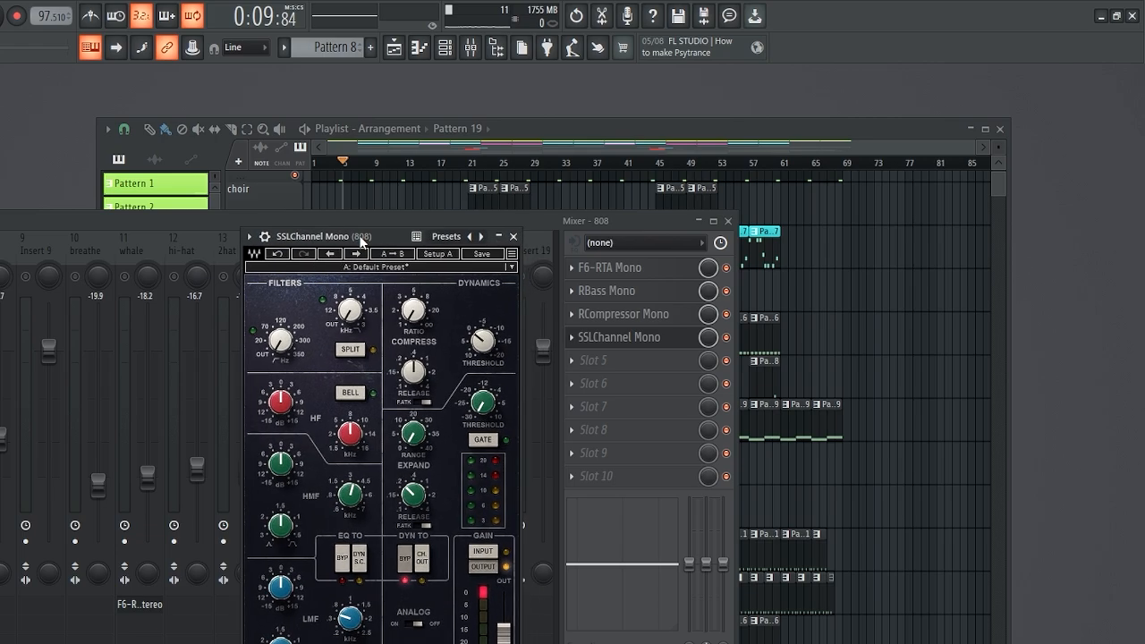
click(406, 559)
drag(371, 239, 384, 218)
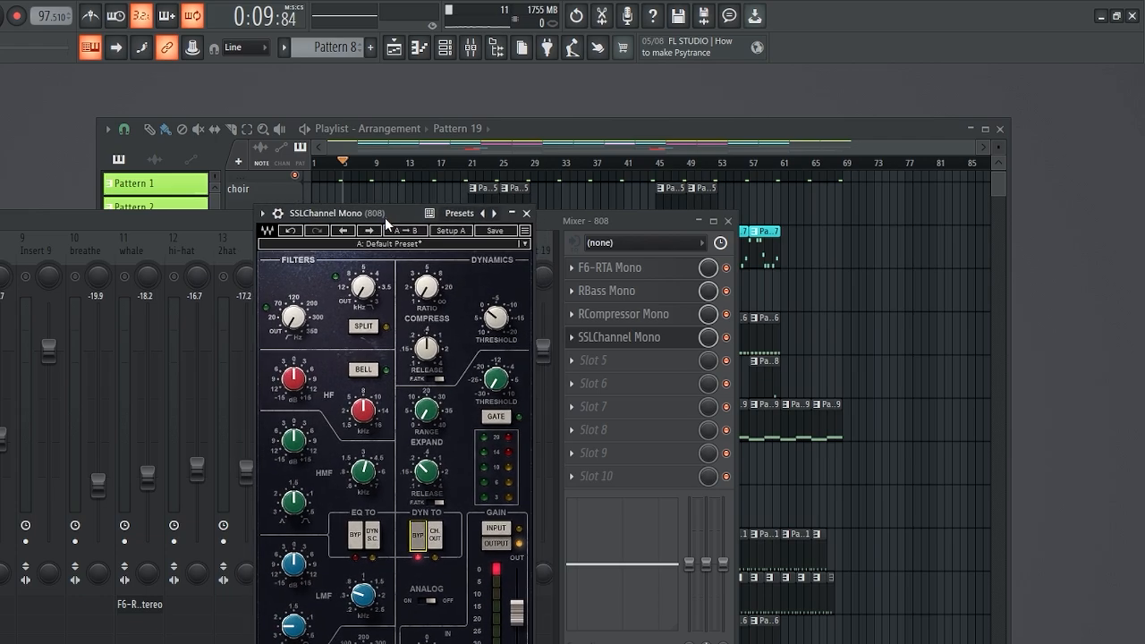
Reopen the F6-RTA Mono plugin on the 808 insert to check its EQ curve, then close it
click(606, 270)
drag(512, 230, 520, 228)
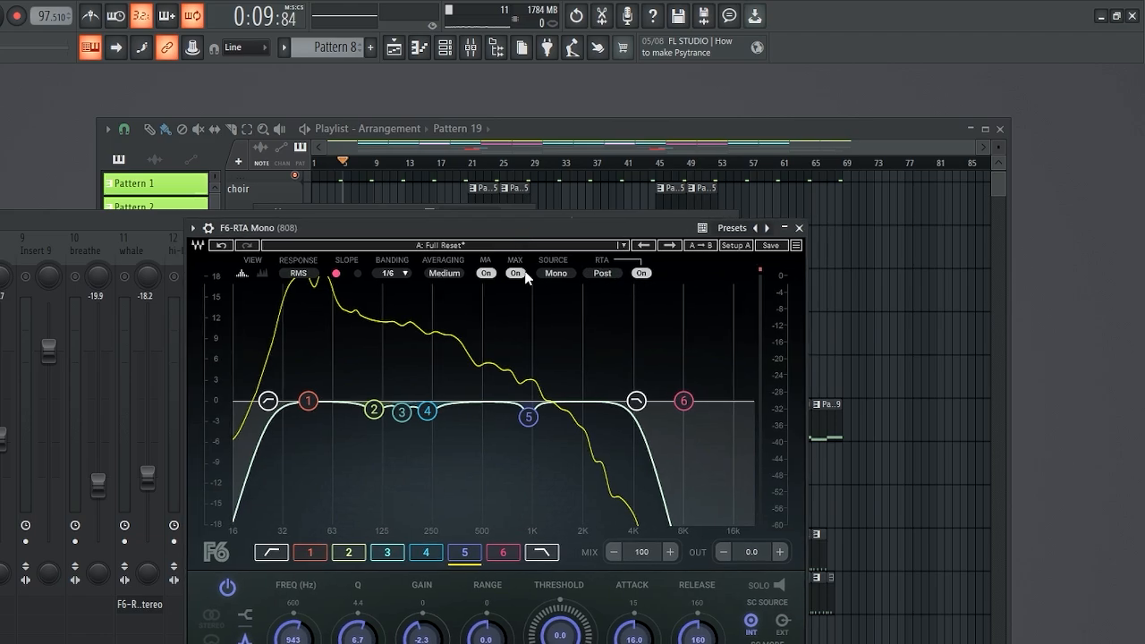
click(799, 228)
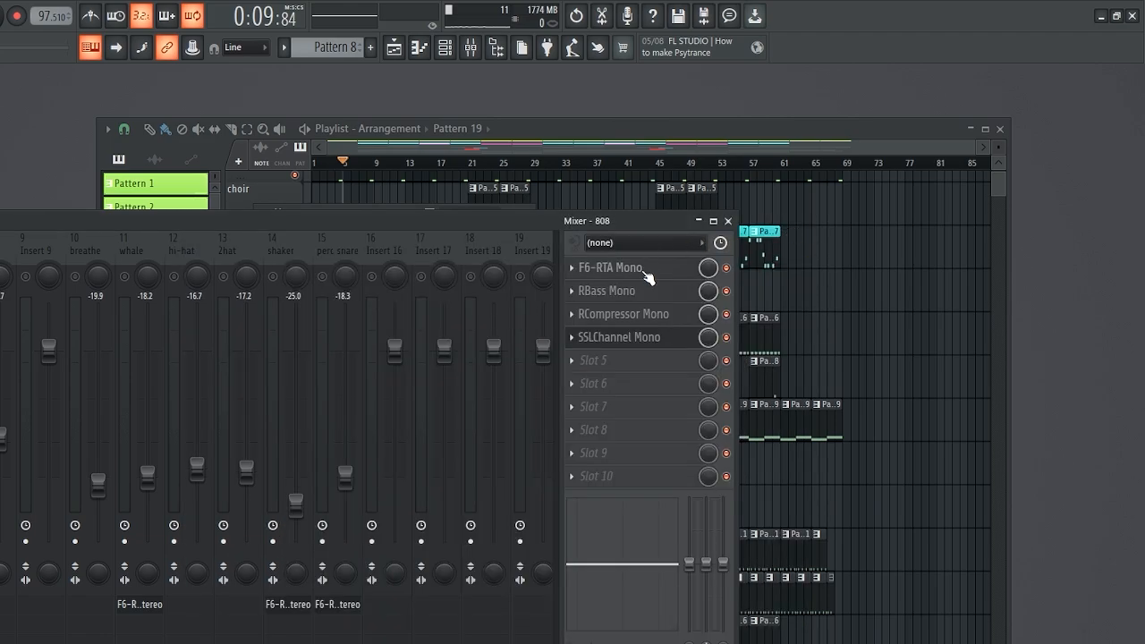
Reopen the SSLChannel Mono plugin on the 808 insert and adjust its LF band, frequency around 42 and gain around 1.0
drag(485, 221, 537, 215)
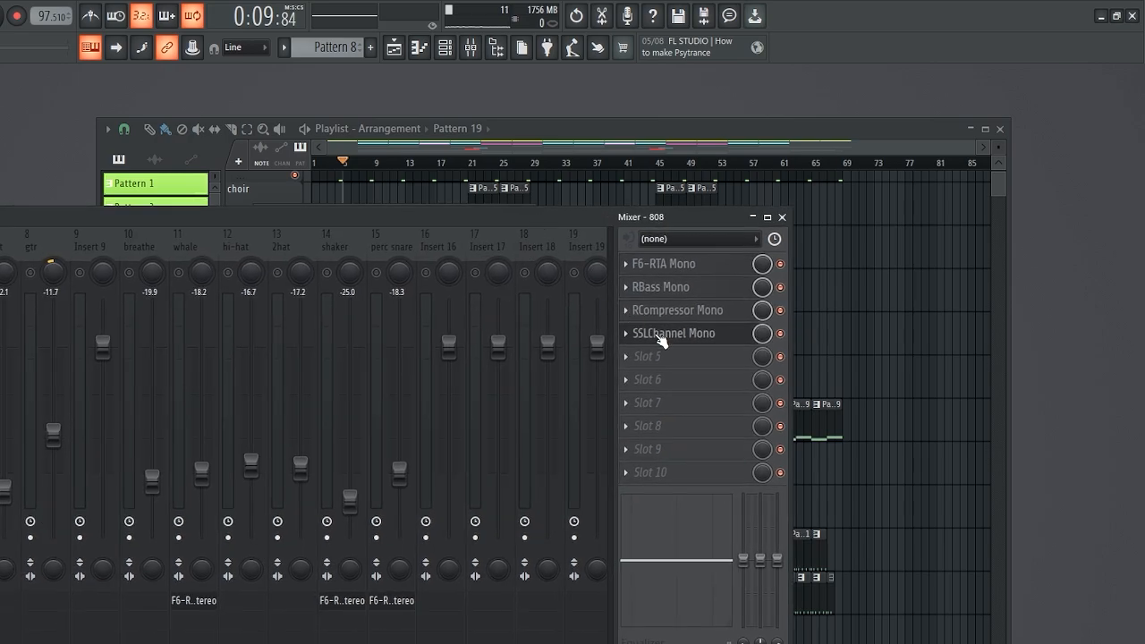
click(659, 334)
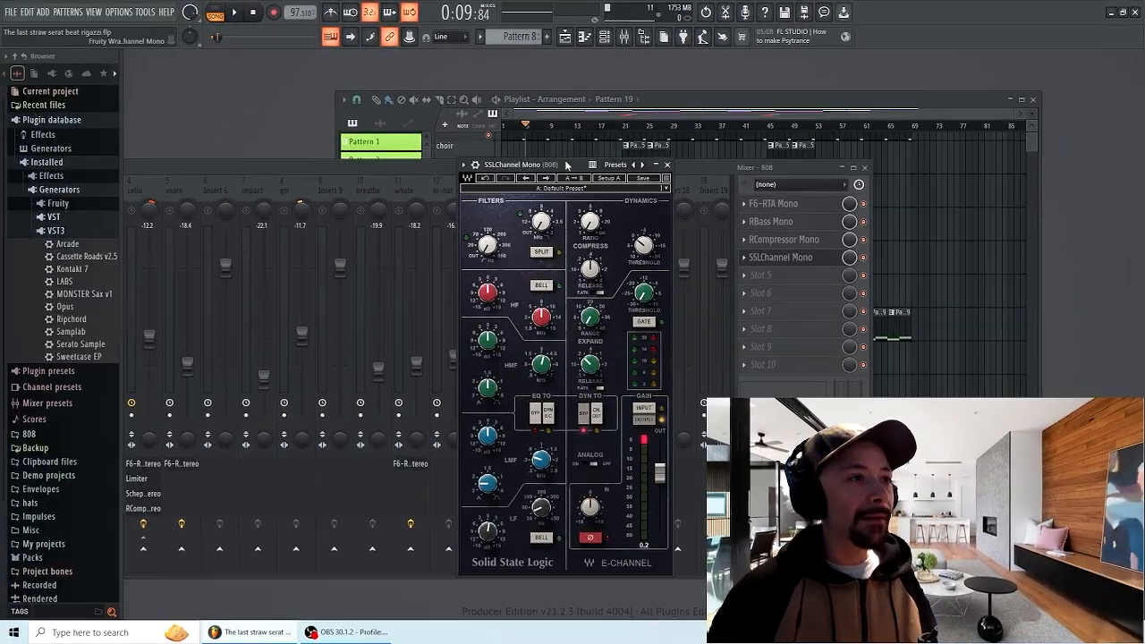
drag(371, 218, 405, 196)
drag(573, 153, 573, 164)
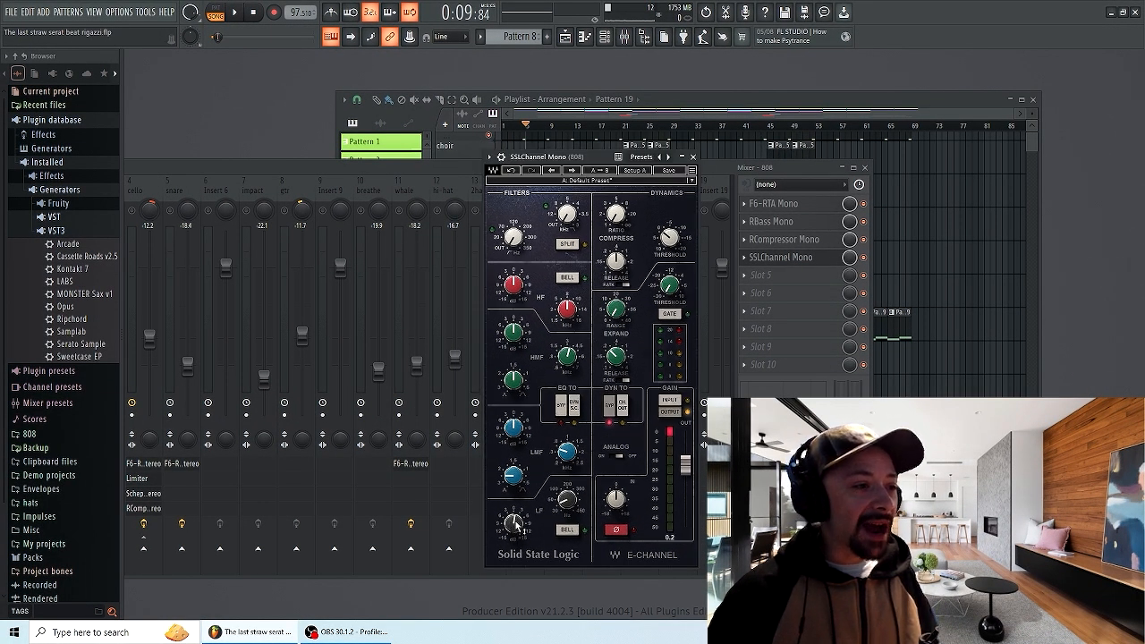
drag(567, 504, 567, 509)
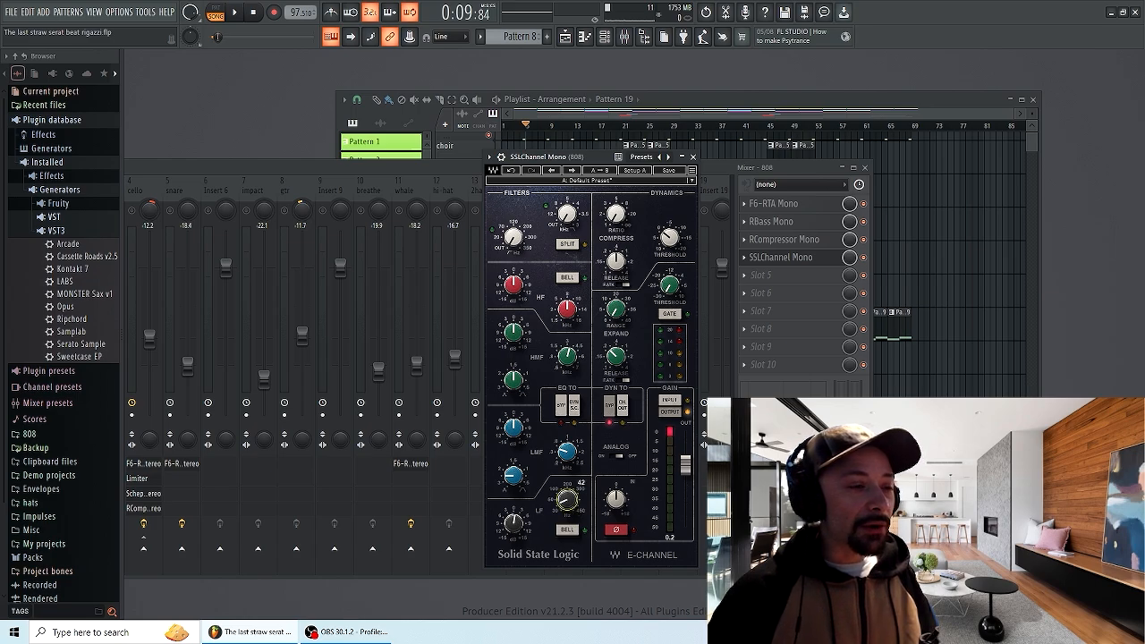
drag(515, 523, 516, 525)
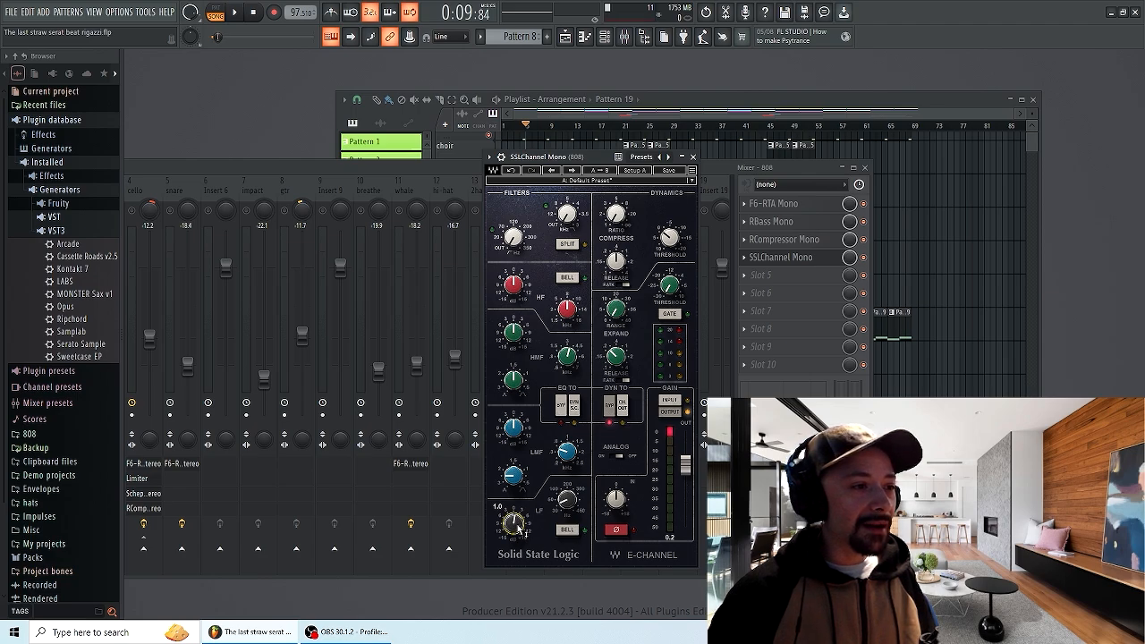
drag(516, 522, 516, 523)
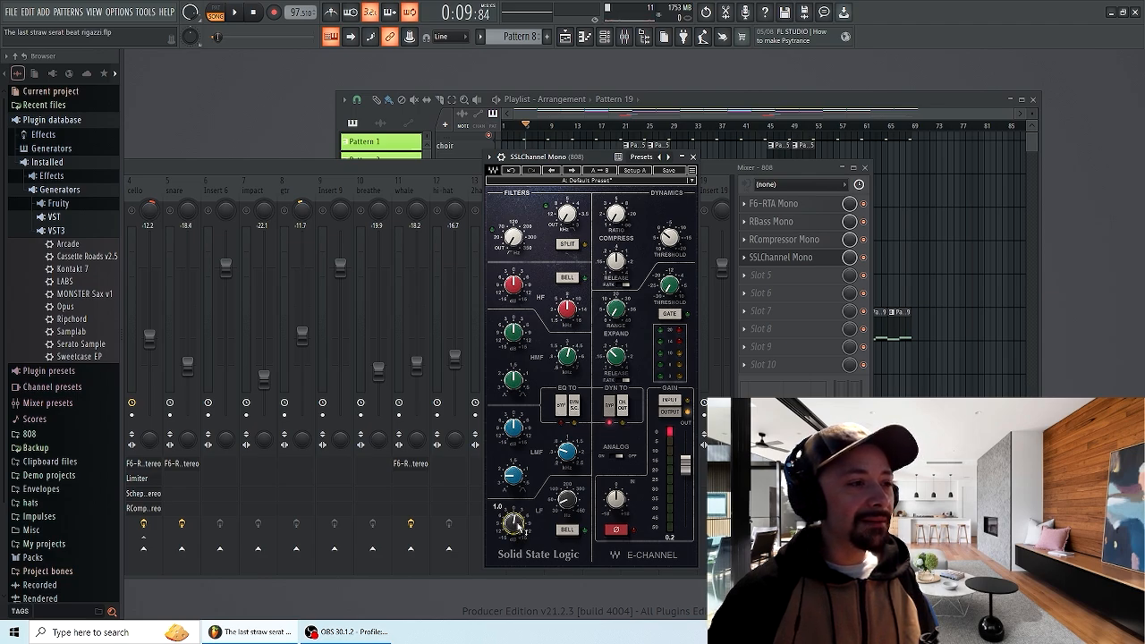
Close the SSLChannel window and play the track, toggling the SSLChannel Mono slot on and off to compare
click(532, 167)
drag(500, 166, 599, 136)
key(space)
key(space)
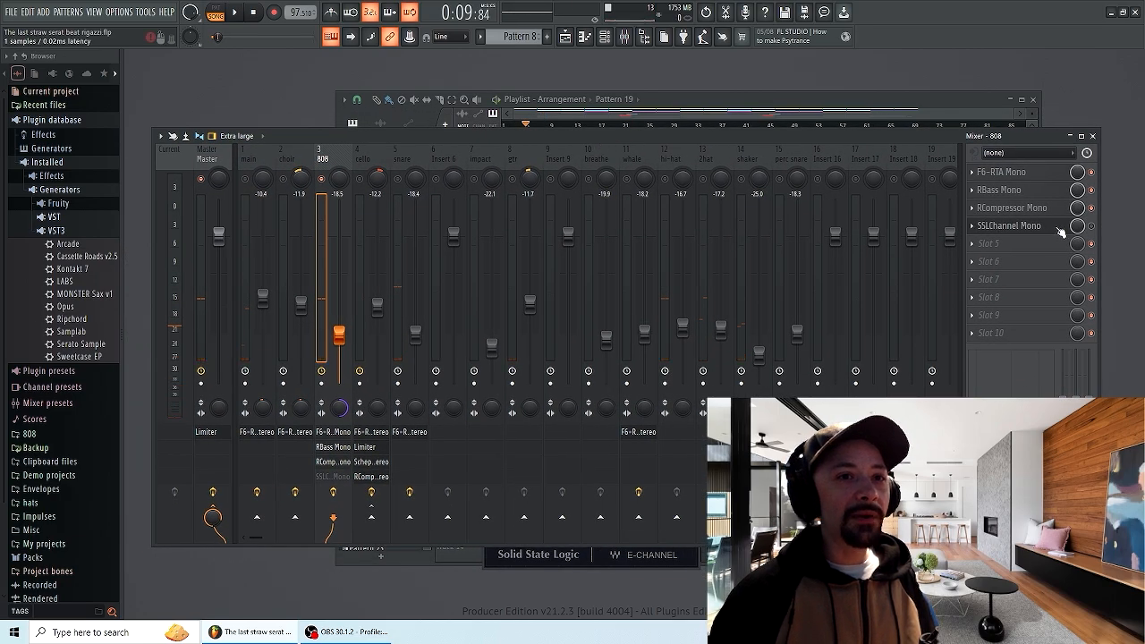
click(1091, 226)
key(space)
drag(594, 139, 618, 132)
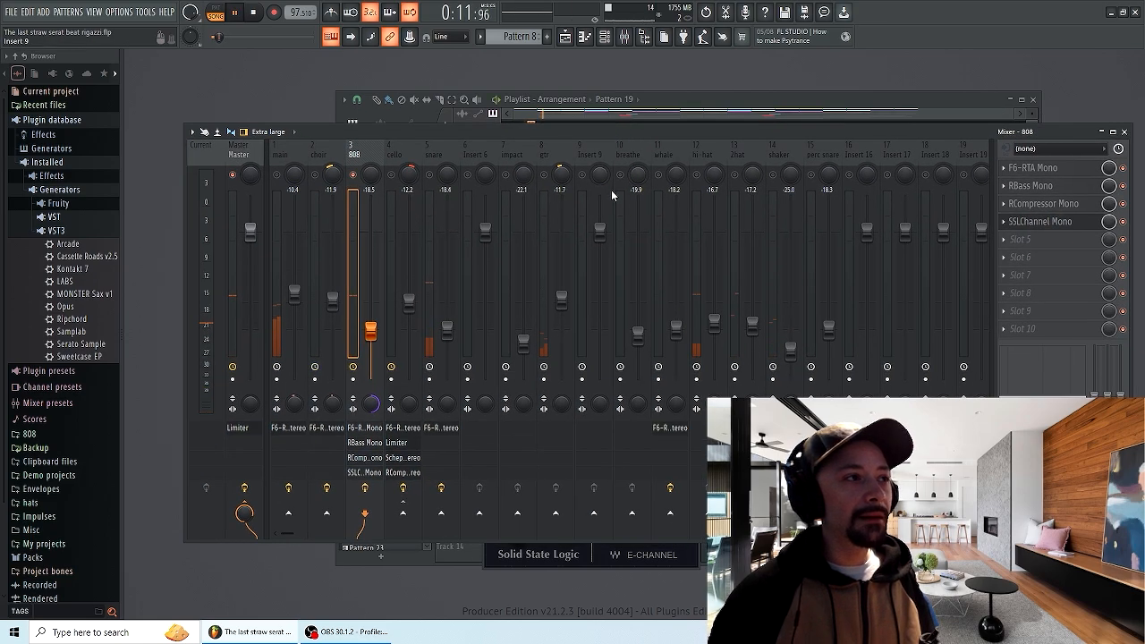
key(space)
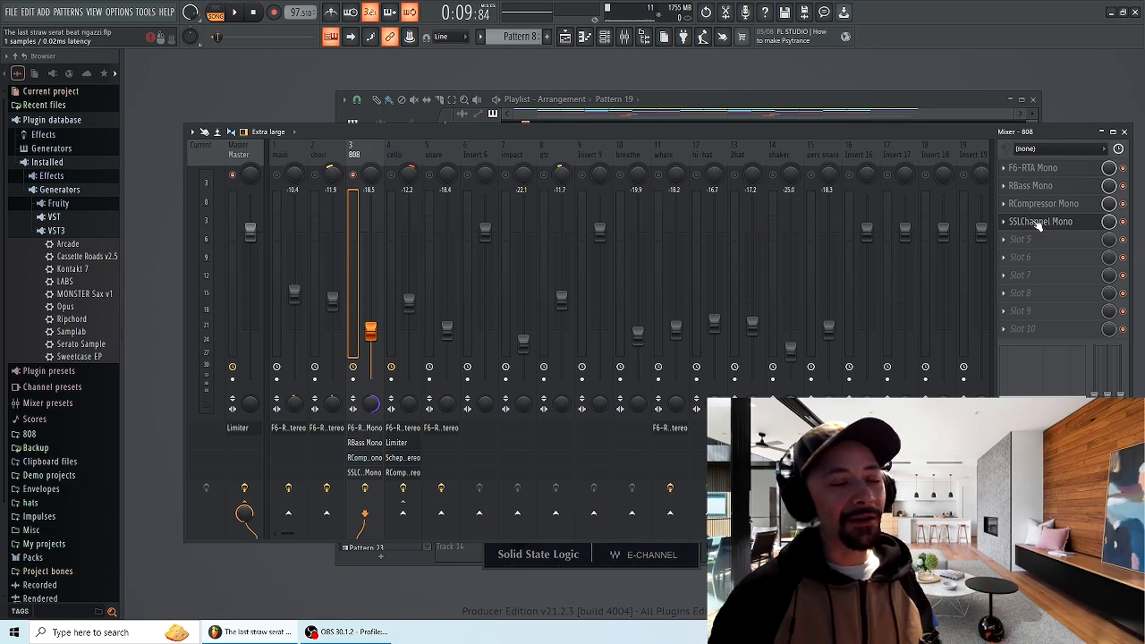
Rearrange the mixer and open the RBass Mono plugin on the 808 insert
drag(806, 130, 724, 135)
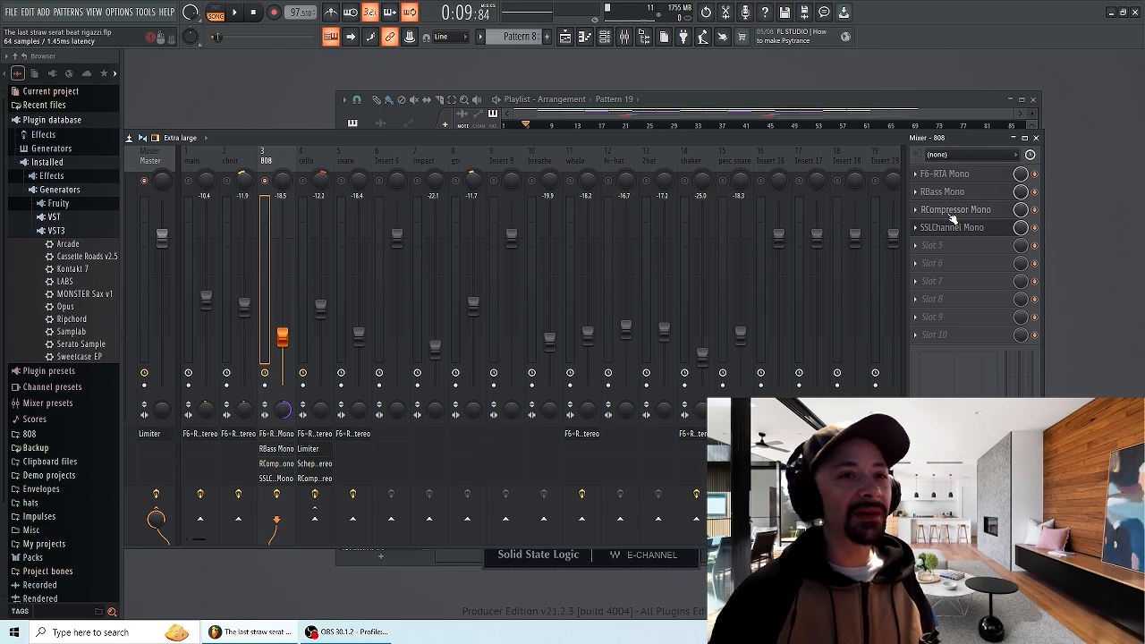
drag(836, 138, 547, 155)
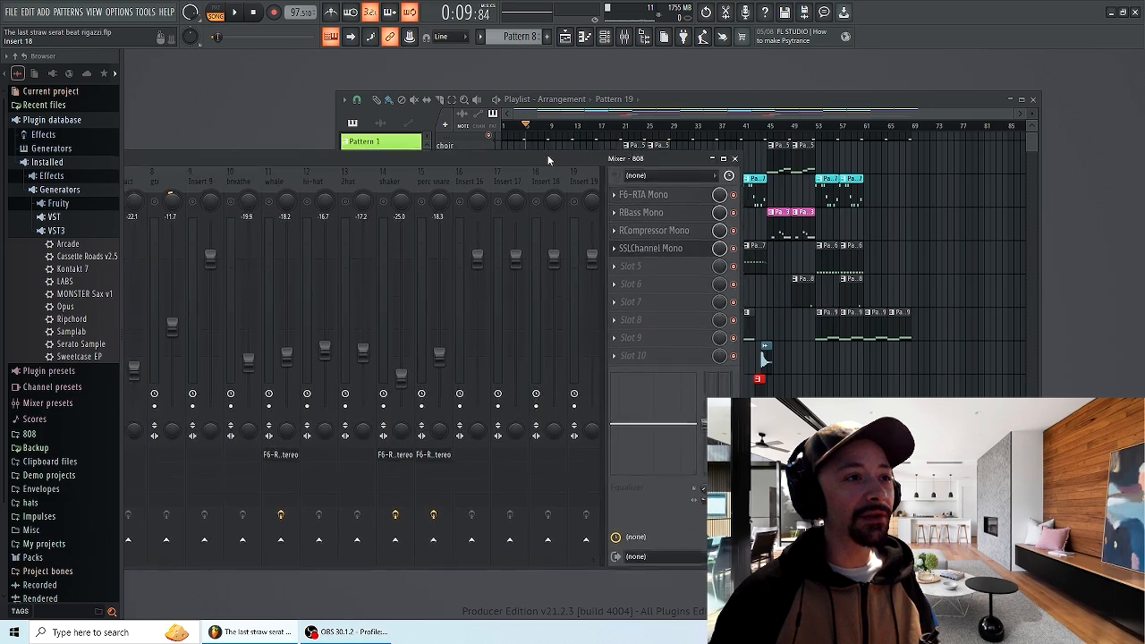
click(660, 209)
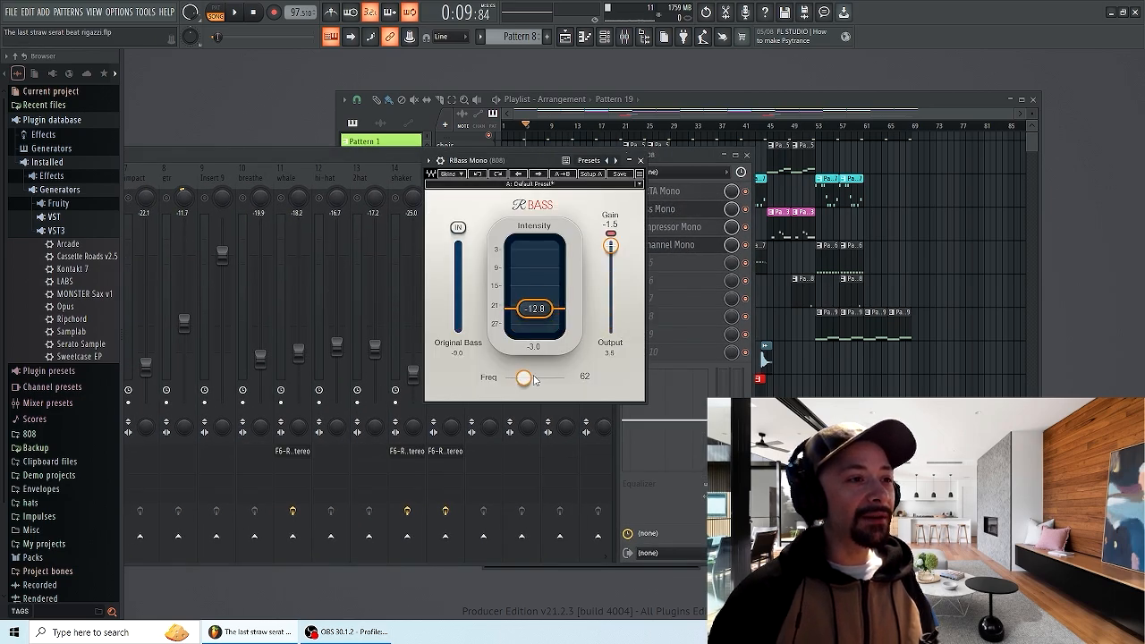
drag(507, 161, 537, 178)
Raise the RBass frequency to 76 and then 93 while auditioning the 808
drag(538, 401, 546, 395)
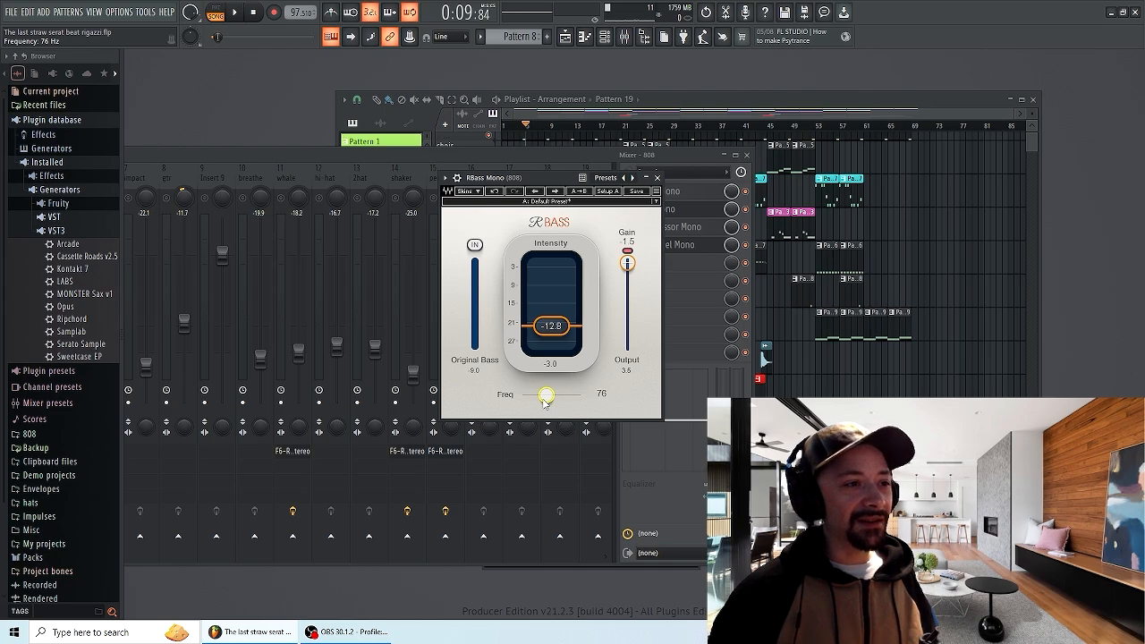
key(space)
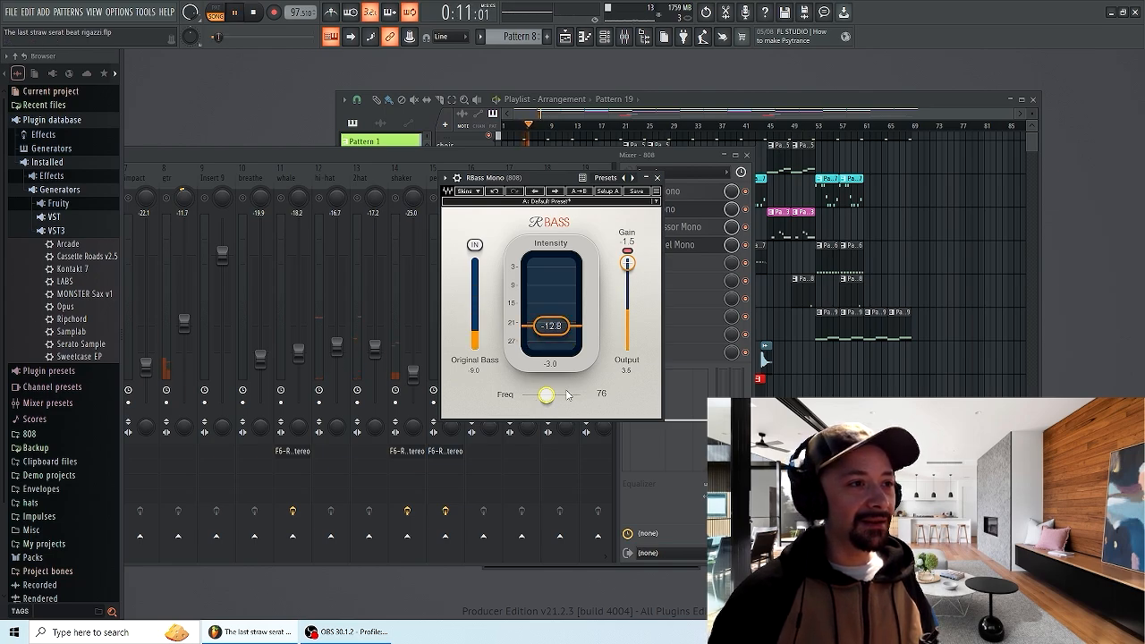
drag(547, 395, 553, 394)
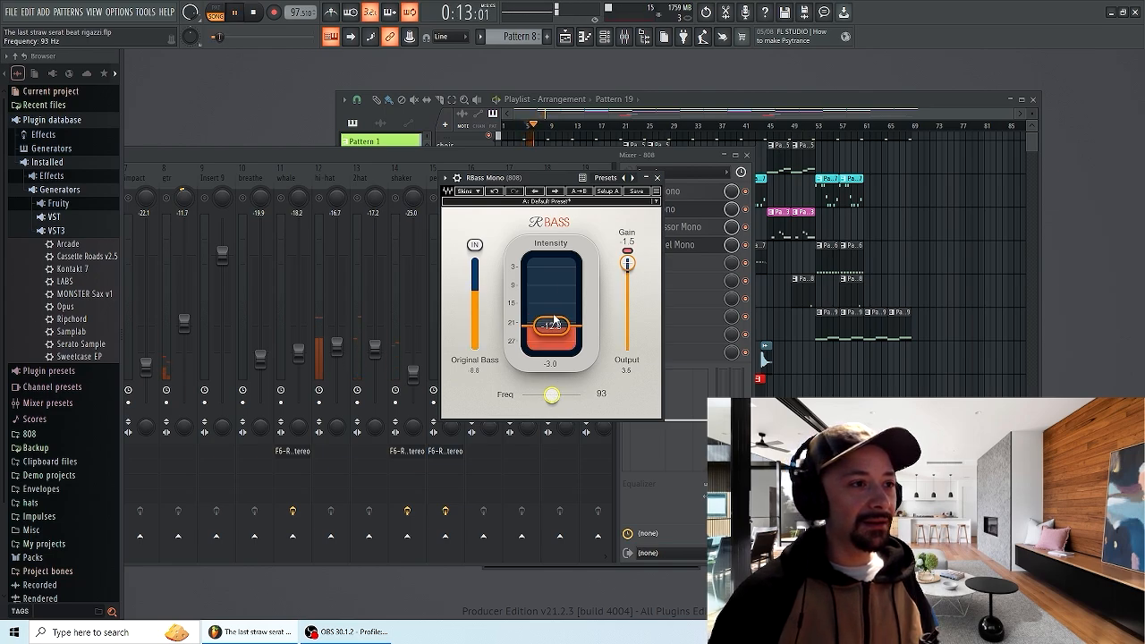
key(space)
Undo the RBass frequency changes and audition the 808 again at the original setting
click(493, 193)
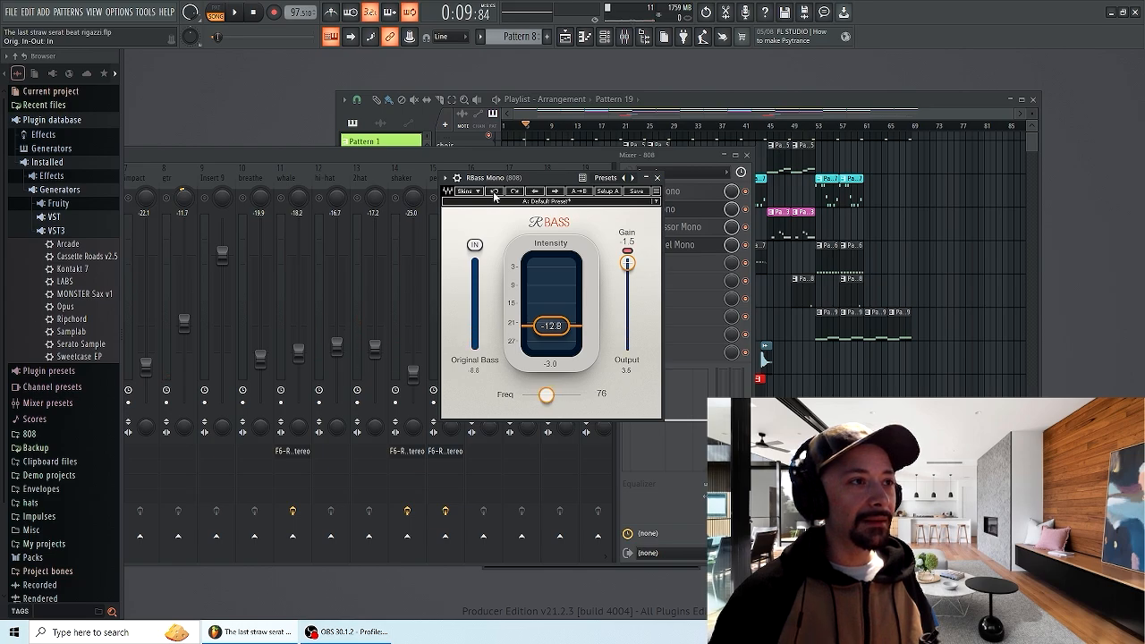
click(494, 193)
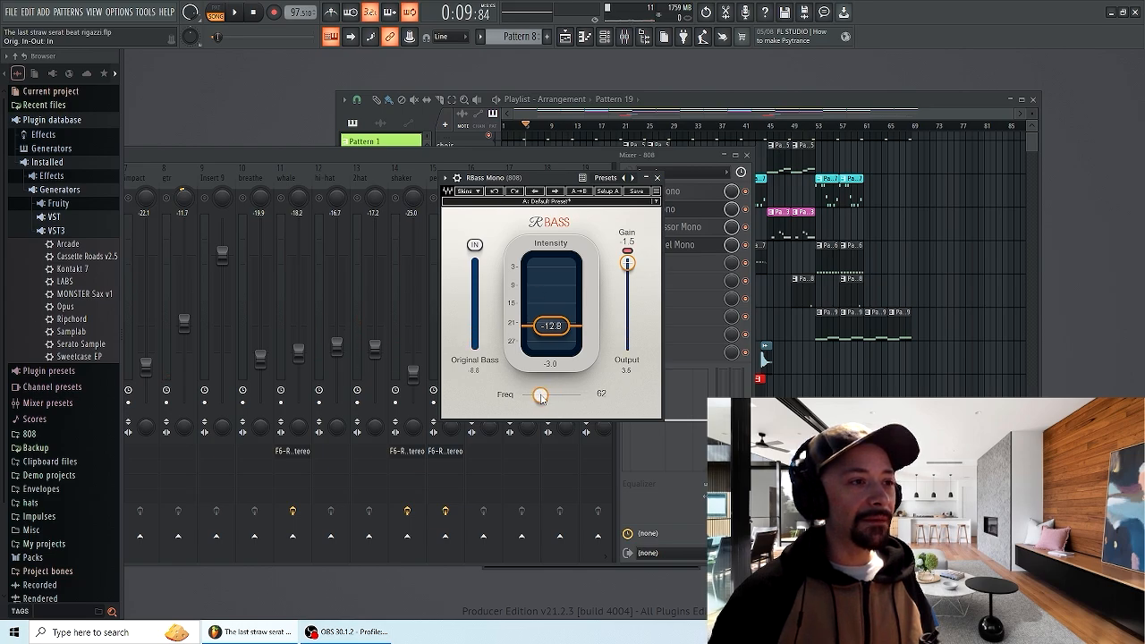
drag(540, 396, 528, 396)
key(space)
key(space)
click(496, 193)
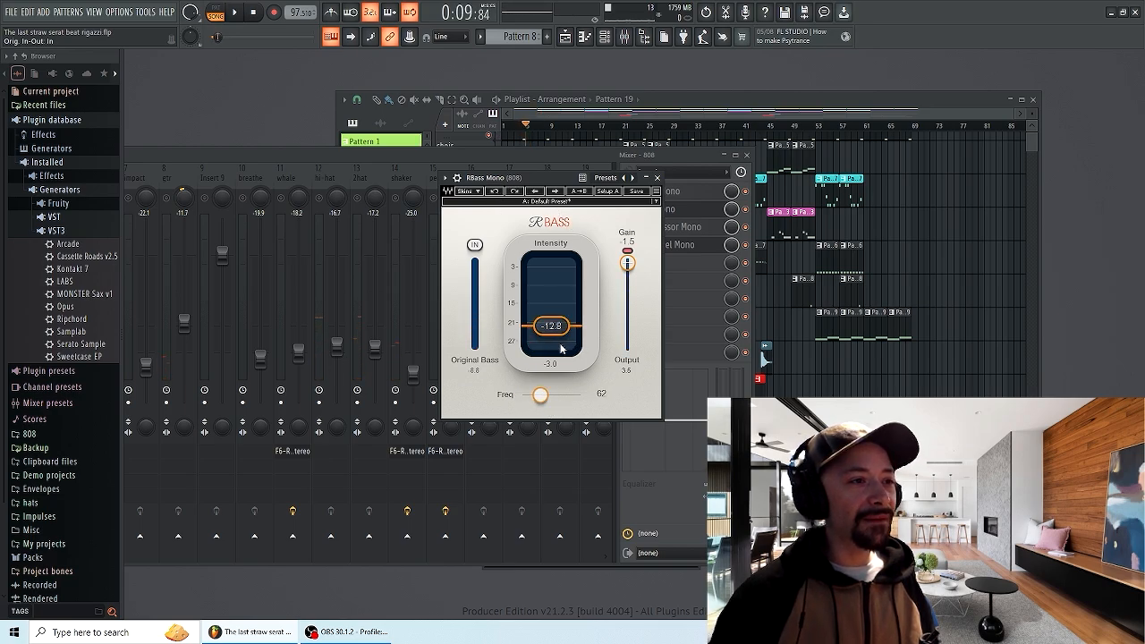
key(space)
key(space)
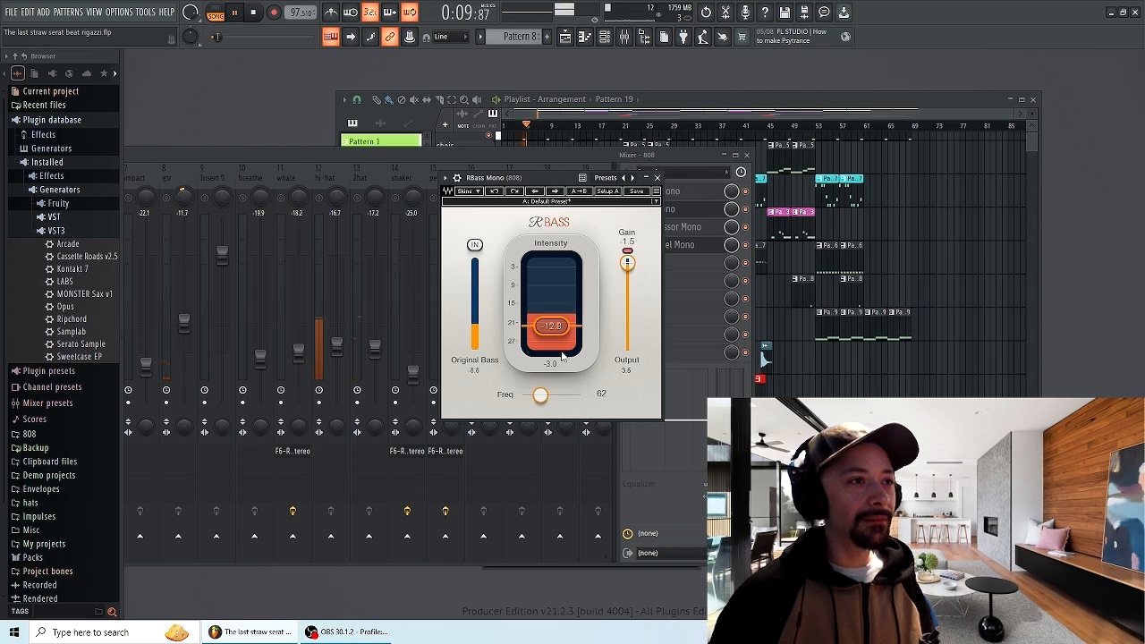
Close RBass and open the RCompressor Mono plugin, auditioning the 808 through it
click(646, 243)
click(662, 226)
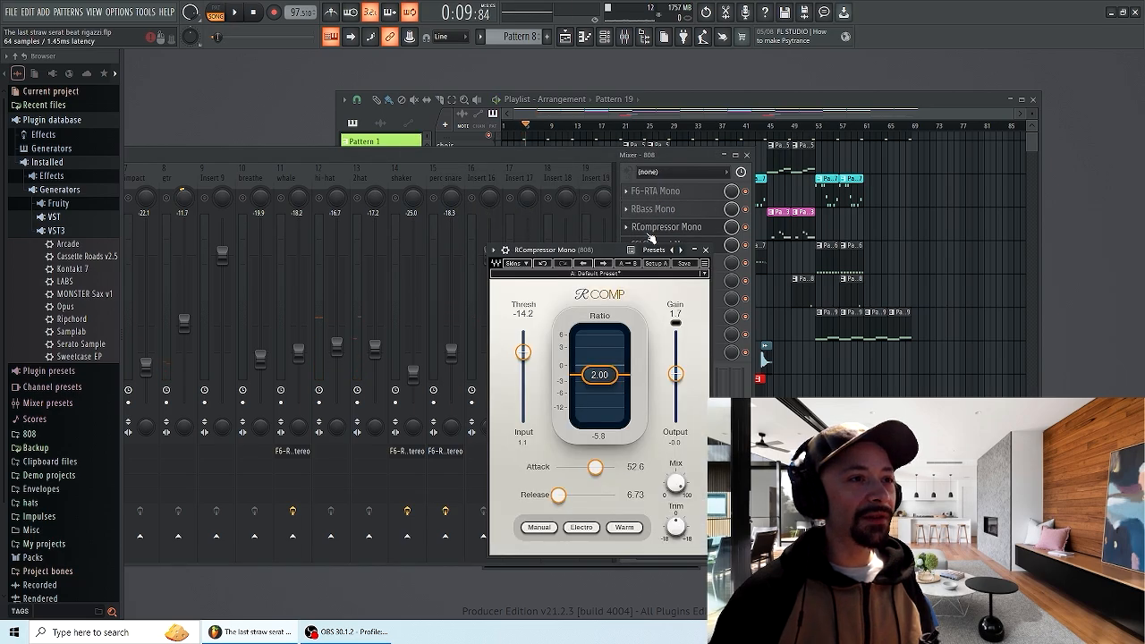
drag(599, 247, 545, 143)
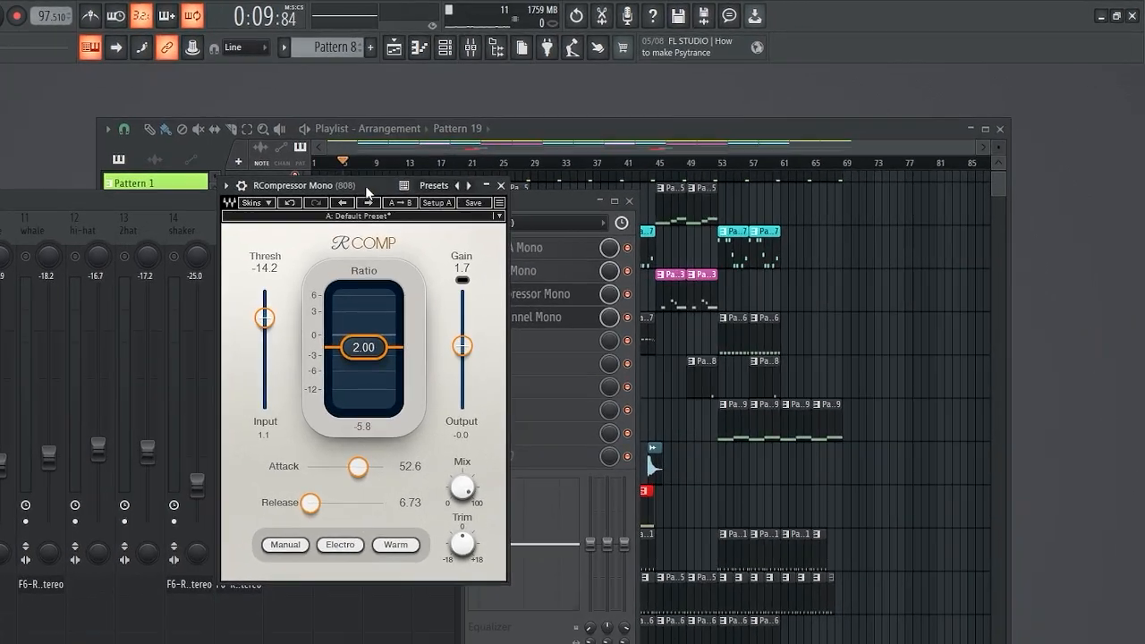
drag(366, 191, 325, 175)
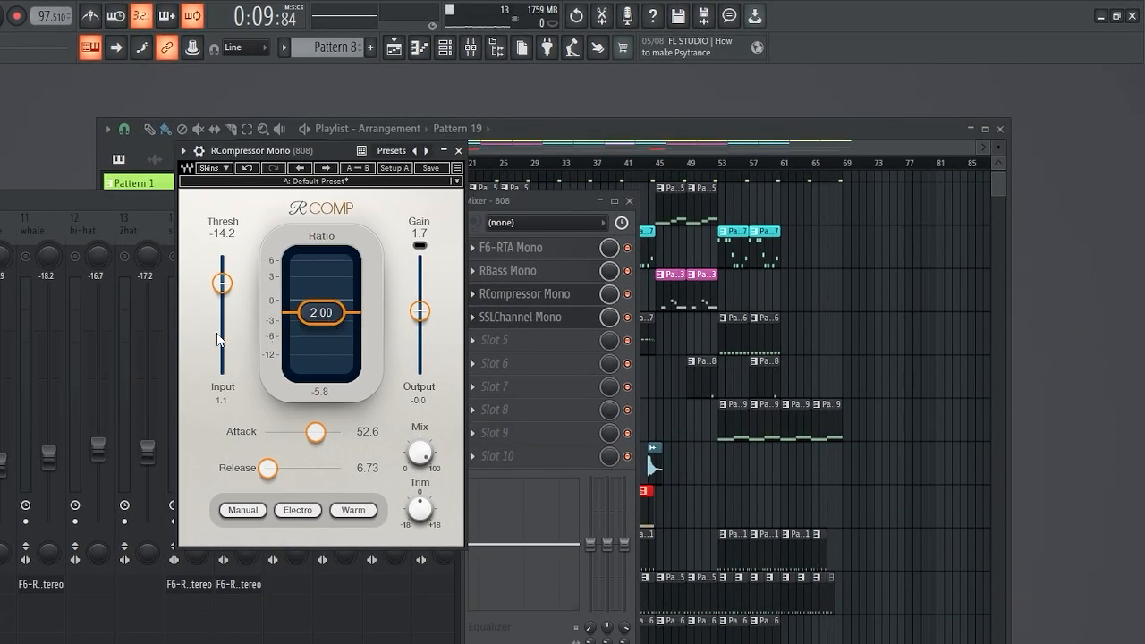
key(space)
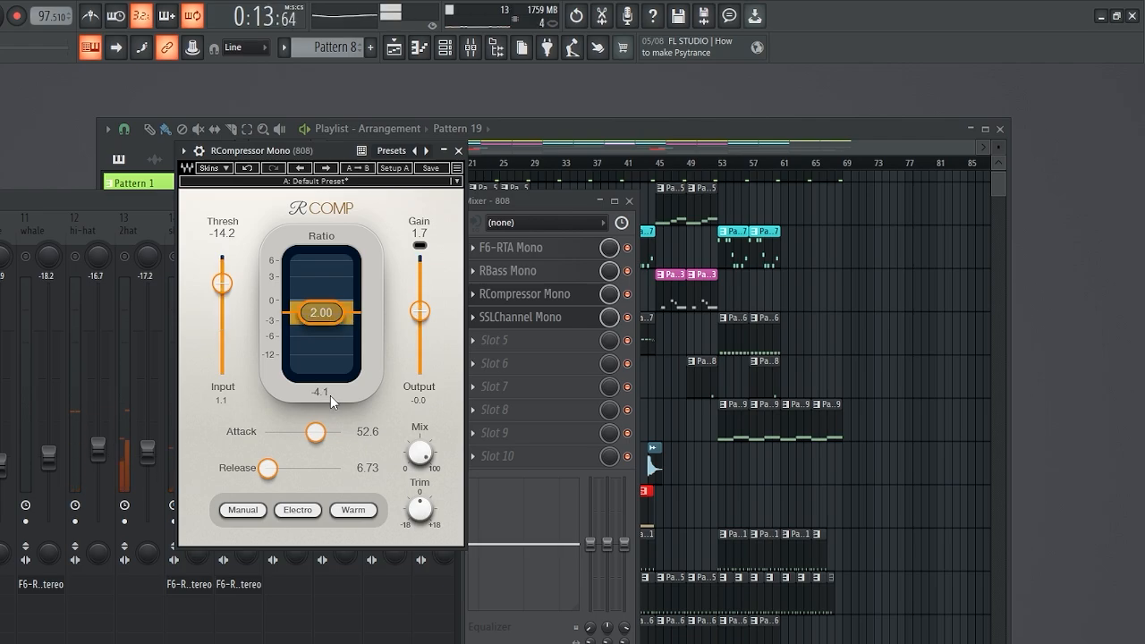
key(space)
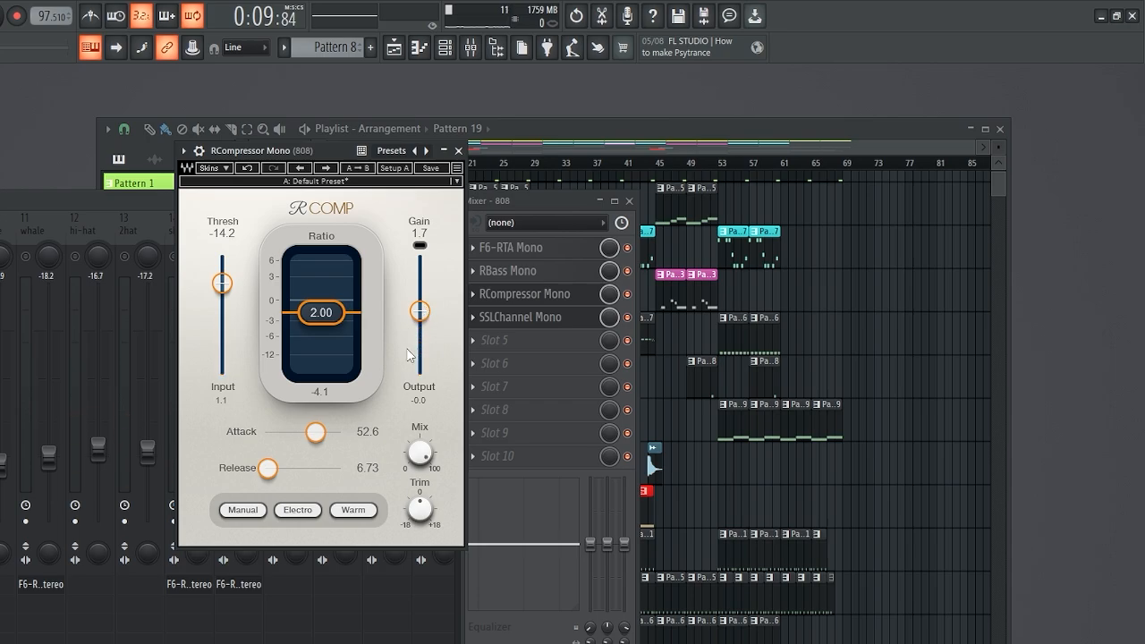
key(space)
key(space)
Close RCompressor and reopen the SSLChannel Mono plugin on the 808 insert
click(458, 151)
drag(393, 208, 439, 177)
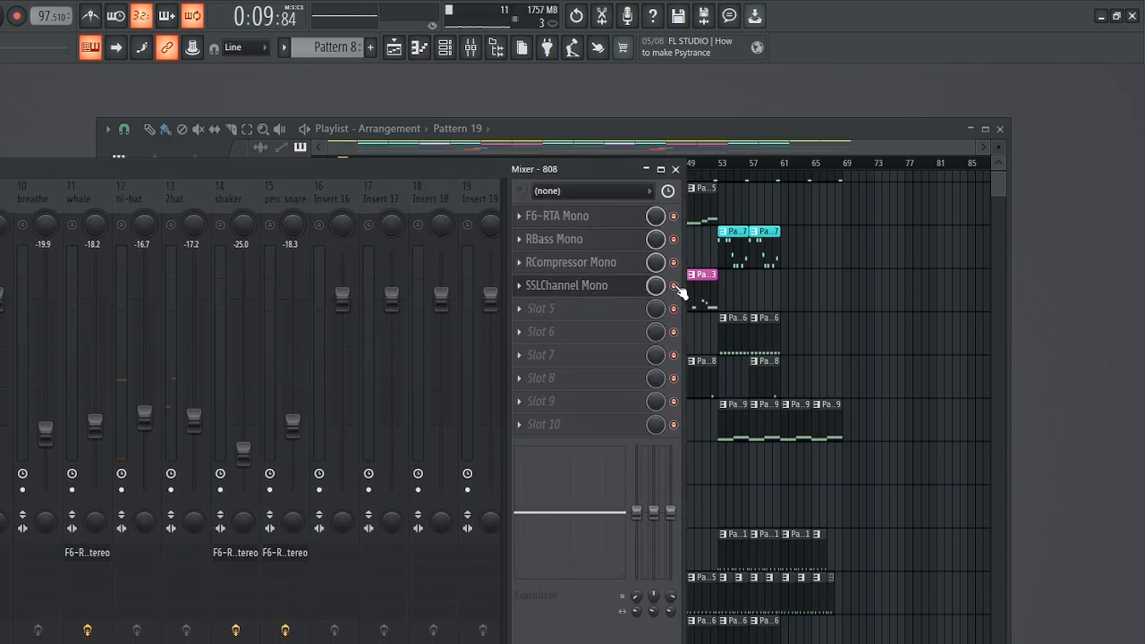
click(590, 288)
drag(445, 203, 293, 156)
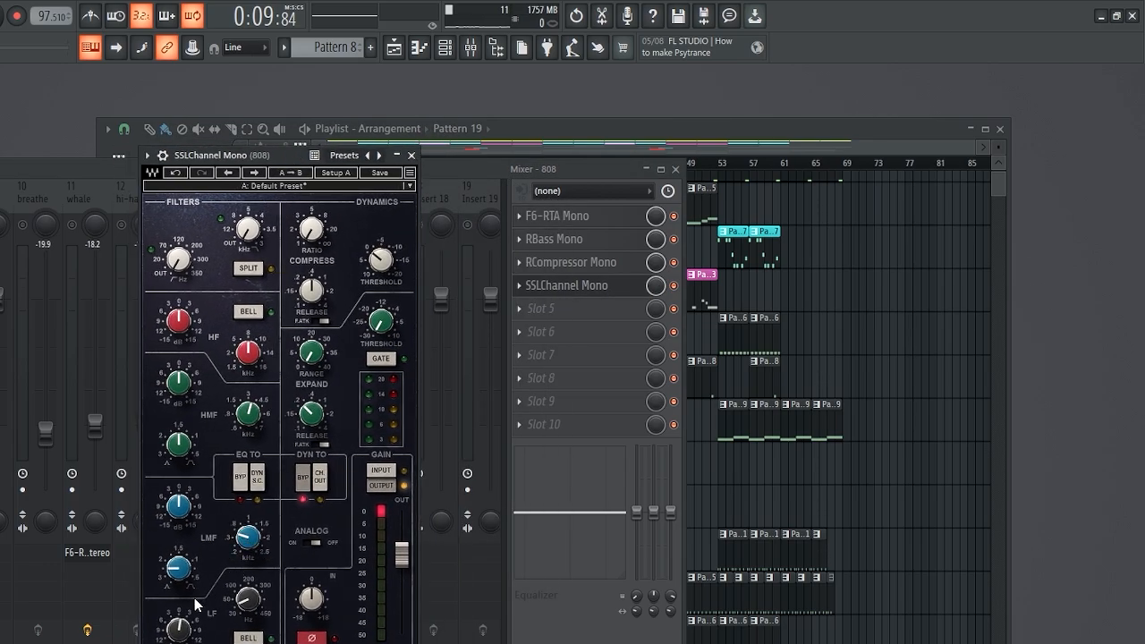
Try boosting the SSLChannel LF gain to 11.0, undo the boost, and close the plugin
drag(183, 632, 183, 615)
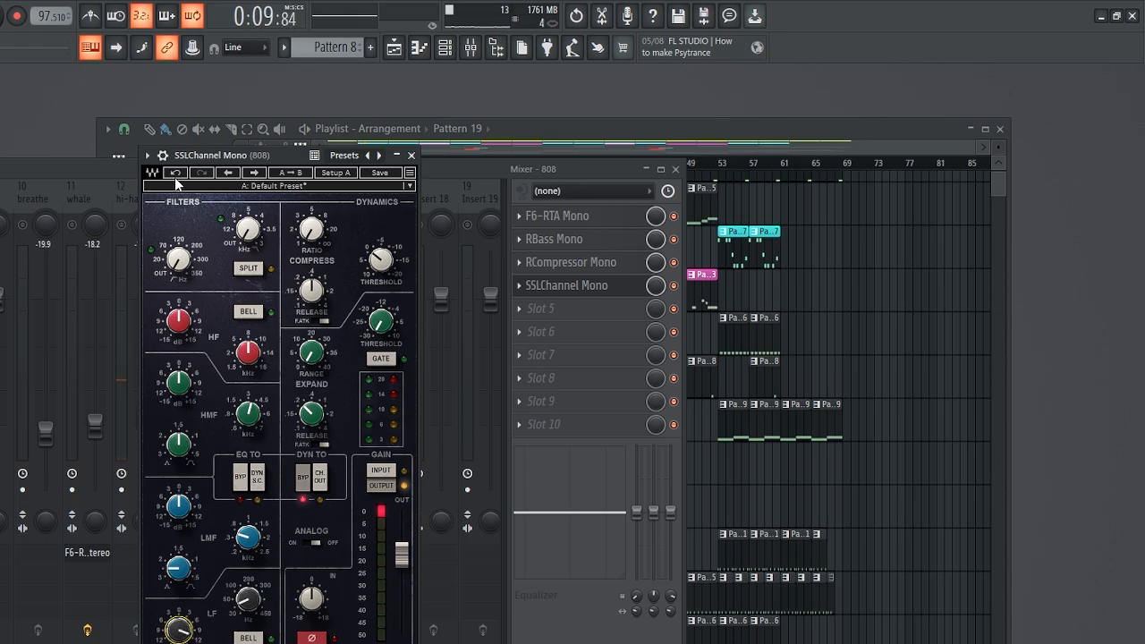
click(176, 174)
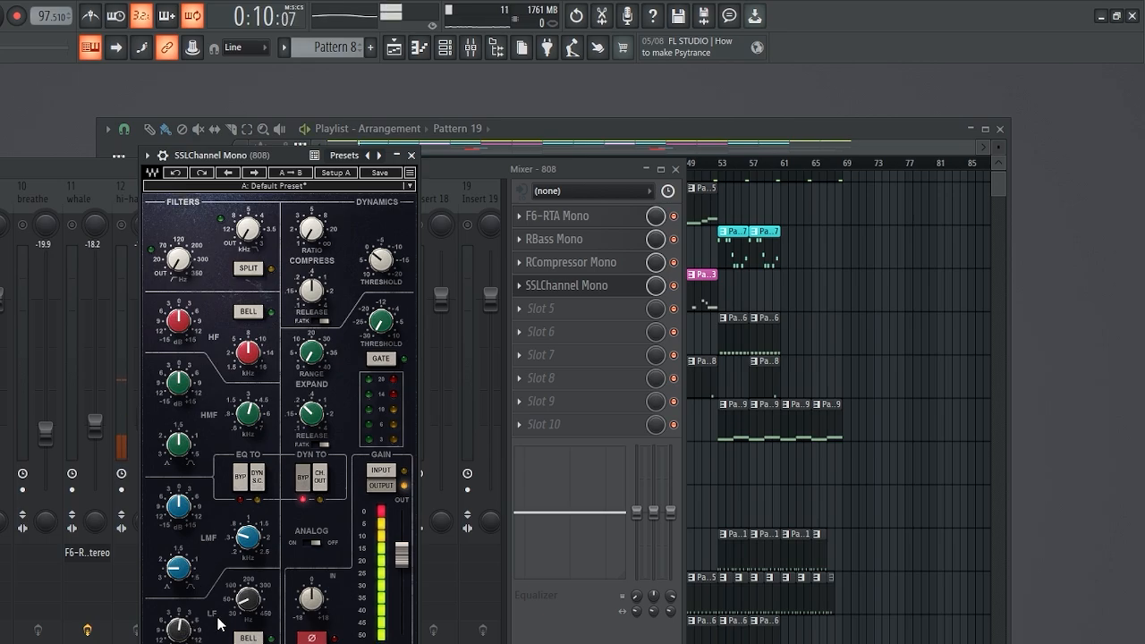
click(411, 156)
Lower the 2hat fader to -20.0 and the hi-hat fader to -17.3 while playing the track
drag(305, 172, 523, 175)
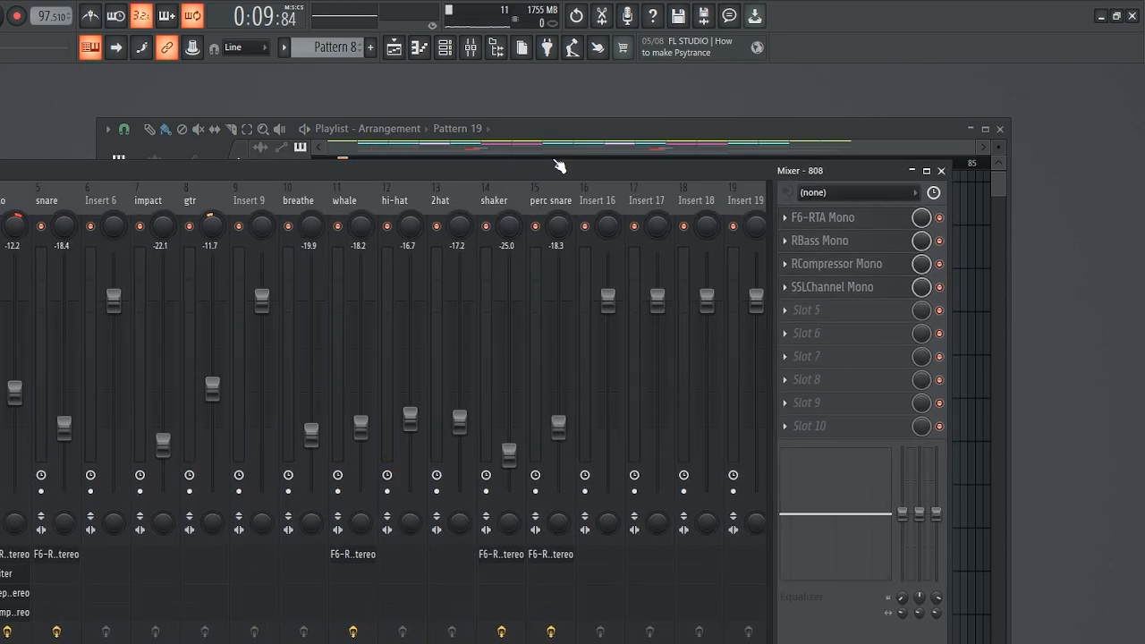
click(559, 156)
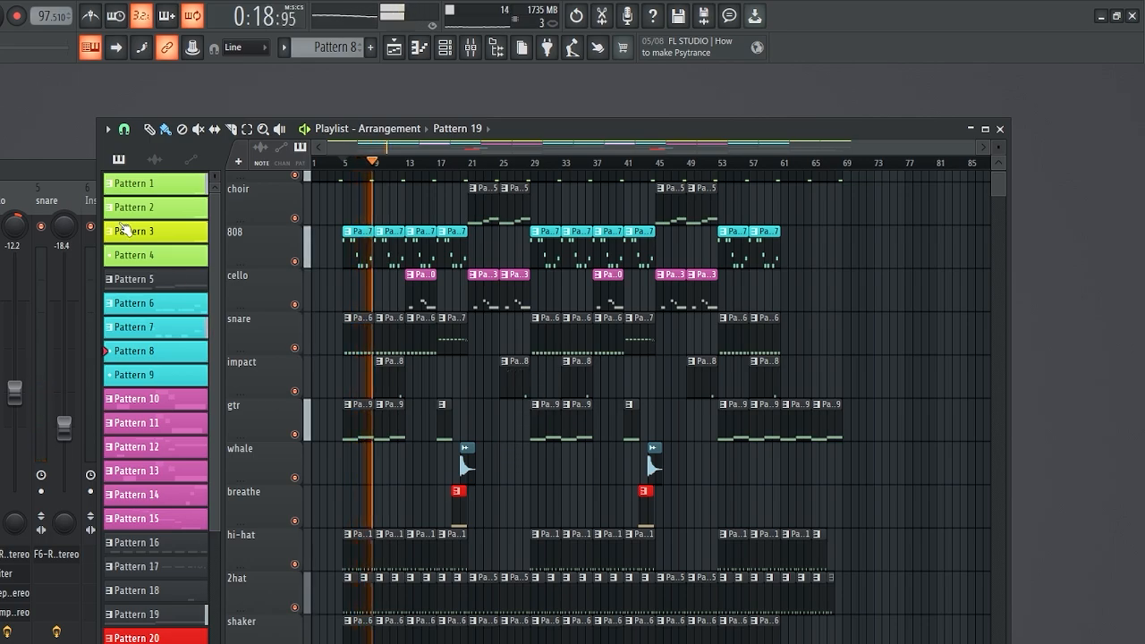
key(F9)
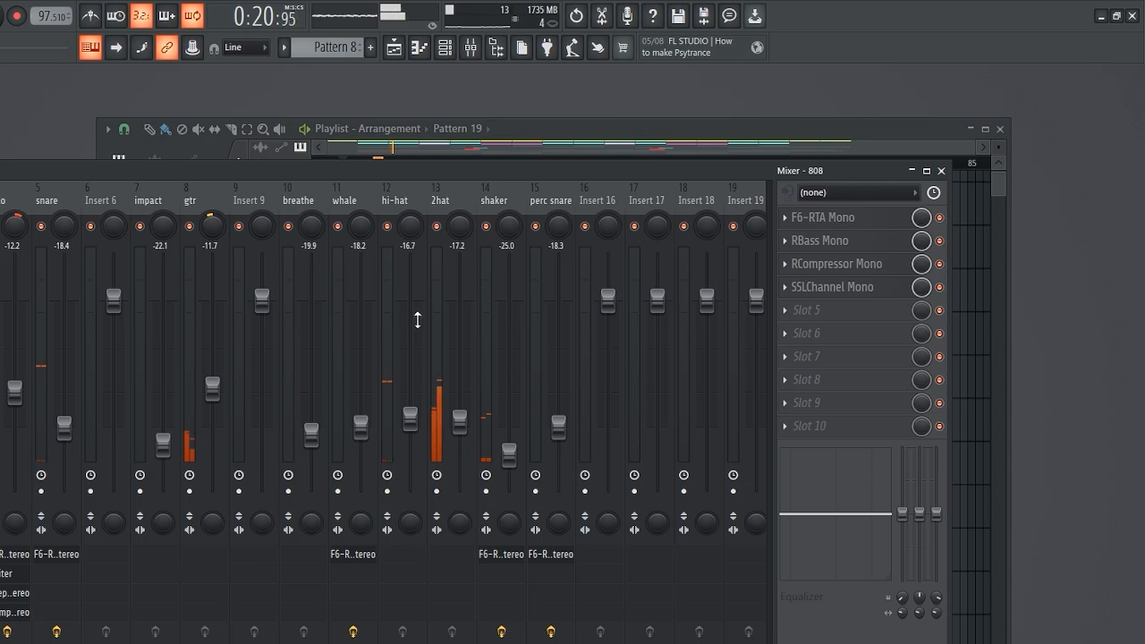
drag(458, 422, 464, 438)
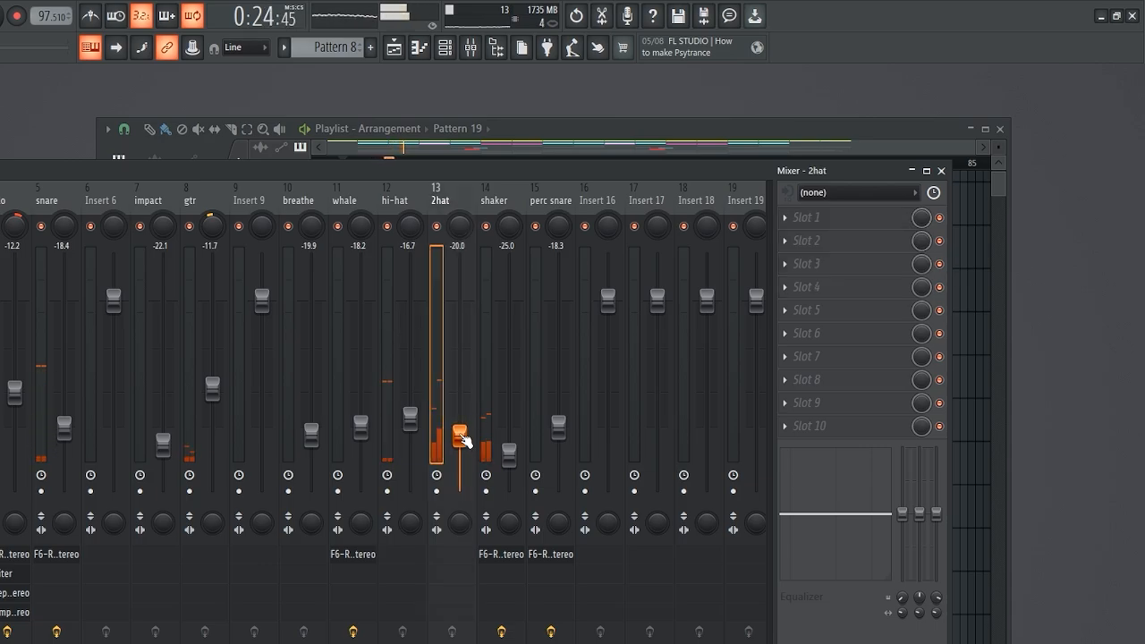
click(410, 420)
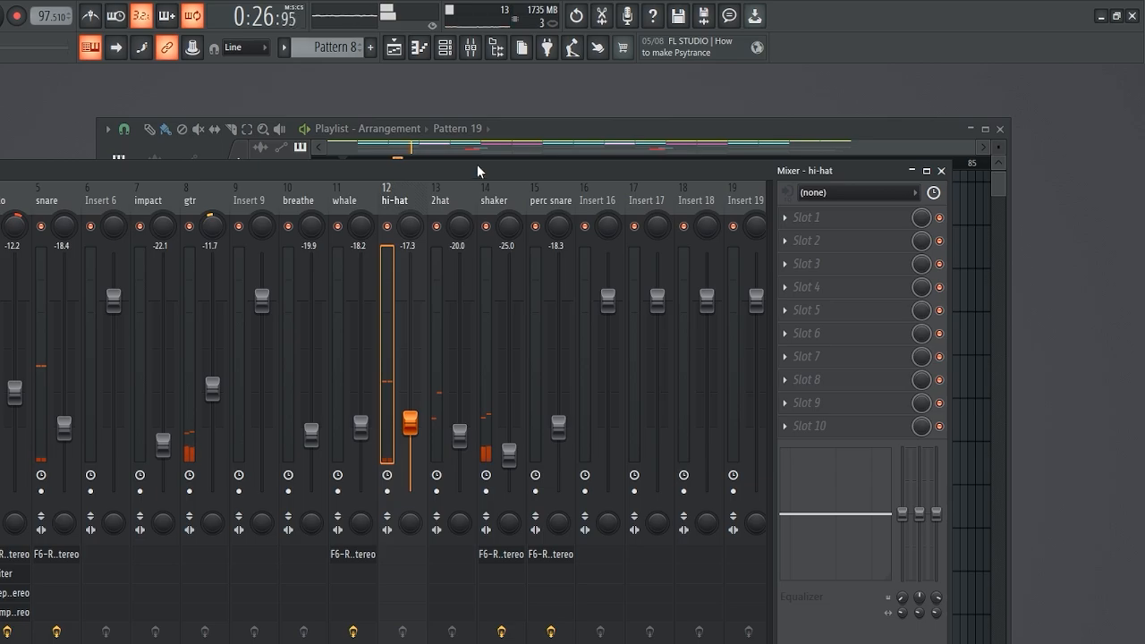
click(526, 132)
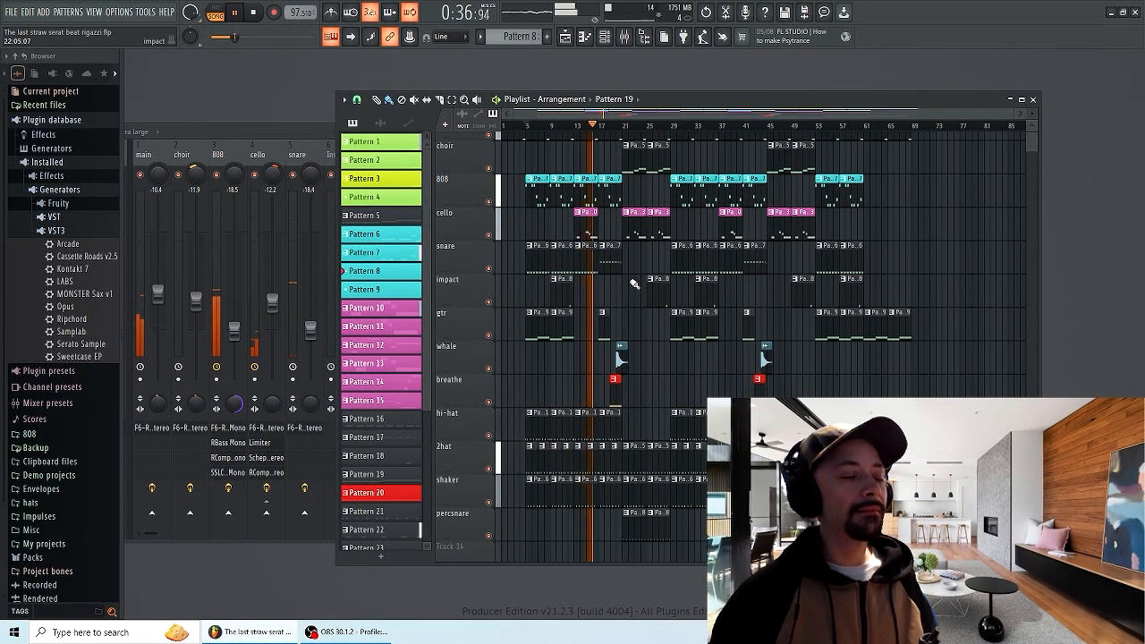
key(space)
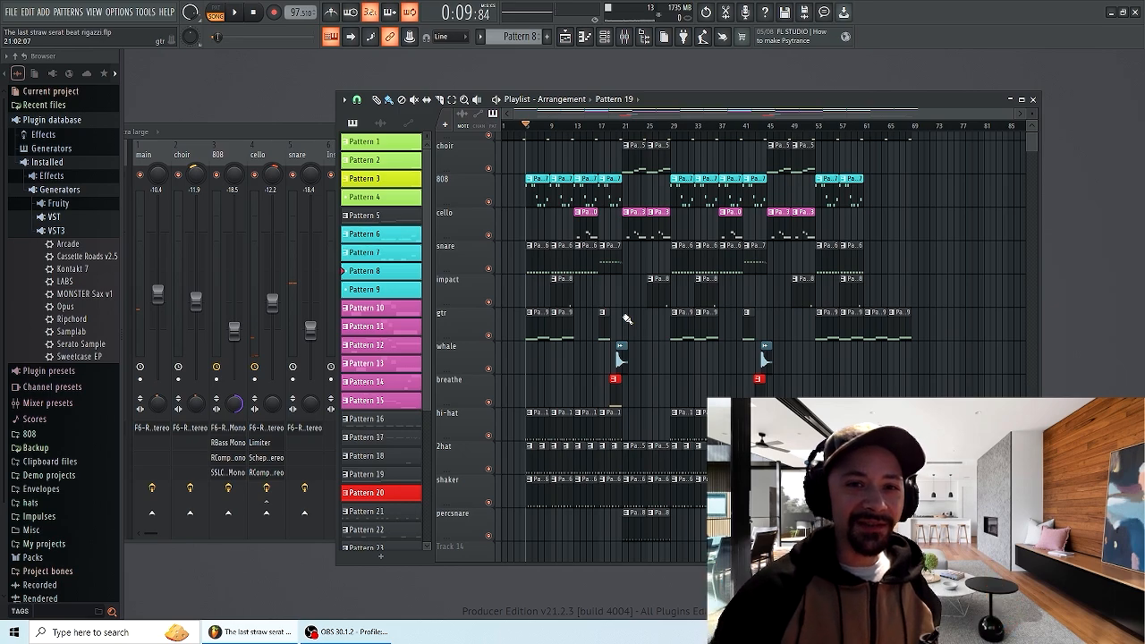